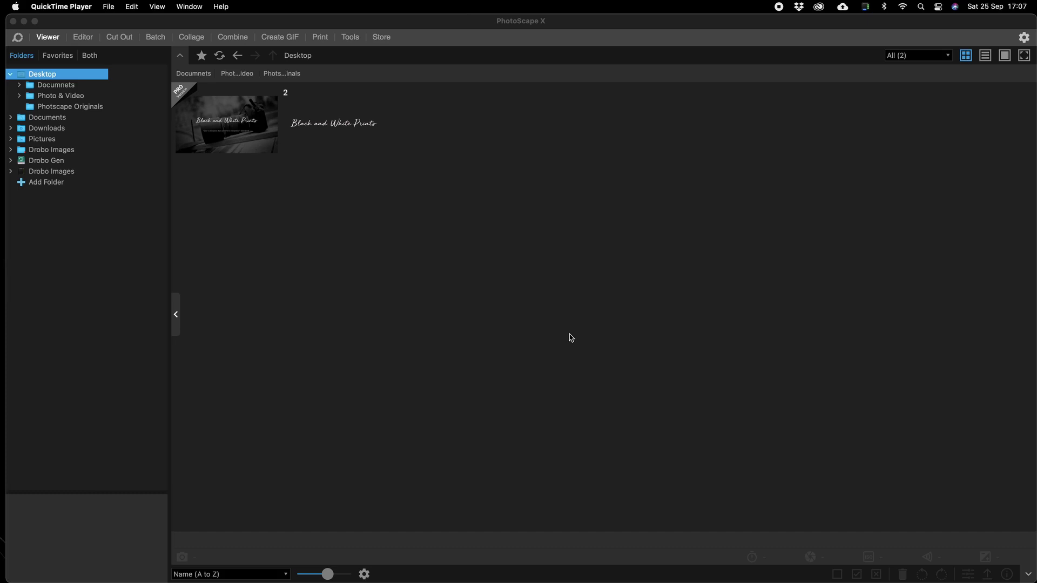
Load 20080713_ACA_Wildlife_0612.cr2 from Photoscape Originals into the Editor and preview Magic Color at 50.
{"action": "left_click", "coordinate": [97, 112]}
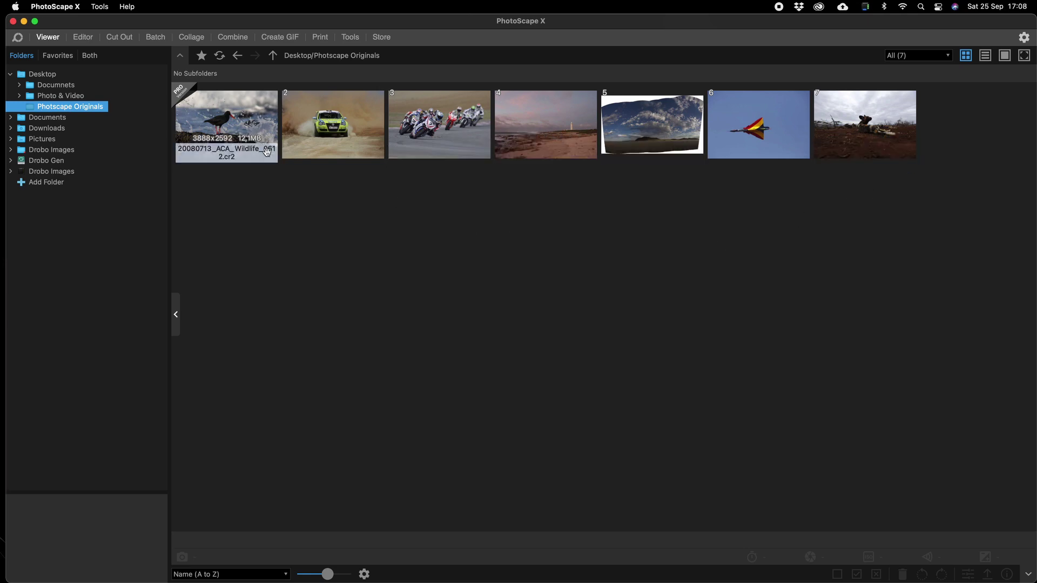
{"action": "double_click", "coordinate": [242, 128]}
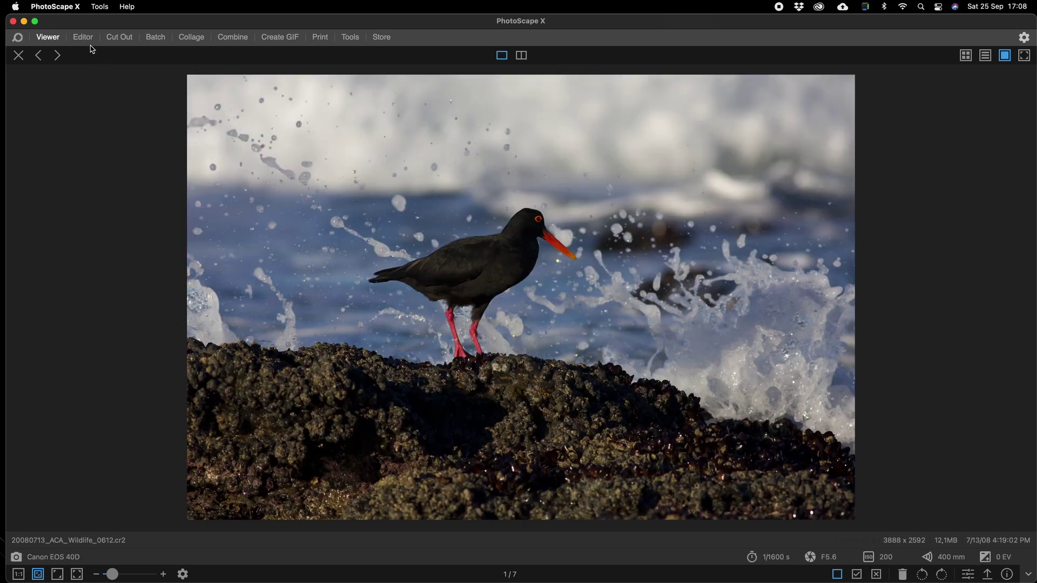
{"action": "left_click", "coordinate": [84, 38]}
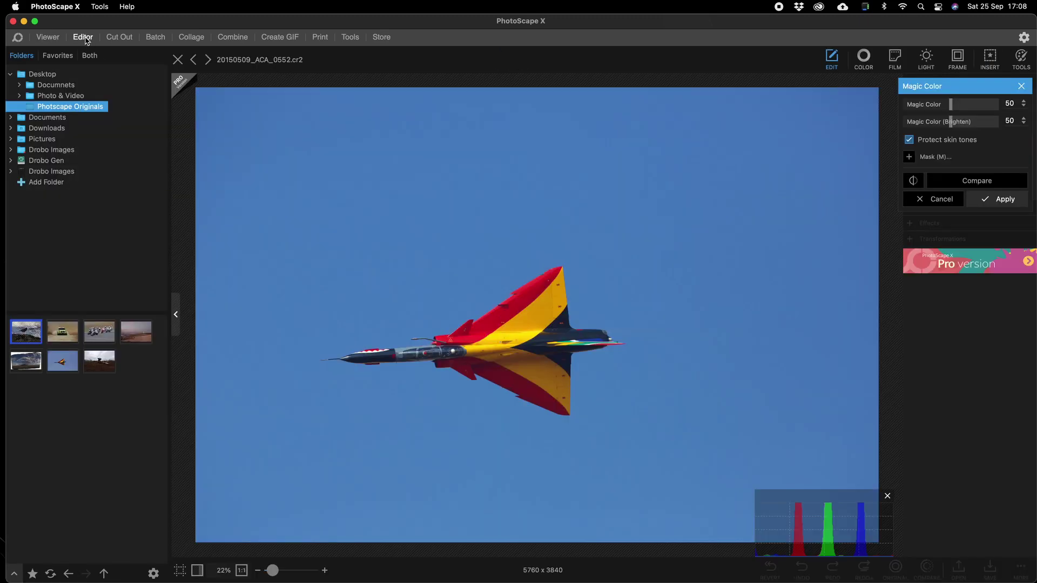
{"action": "left_click", "coordinate": [32, 322]}
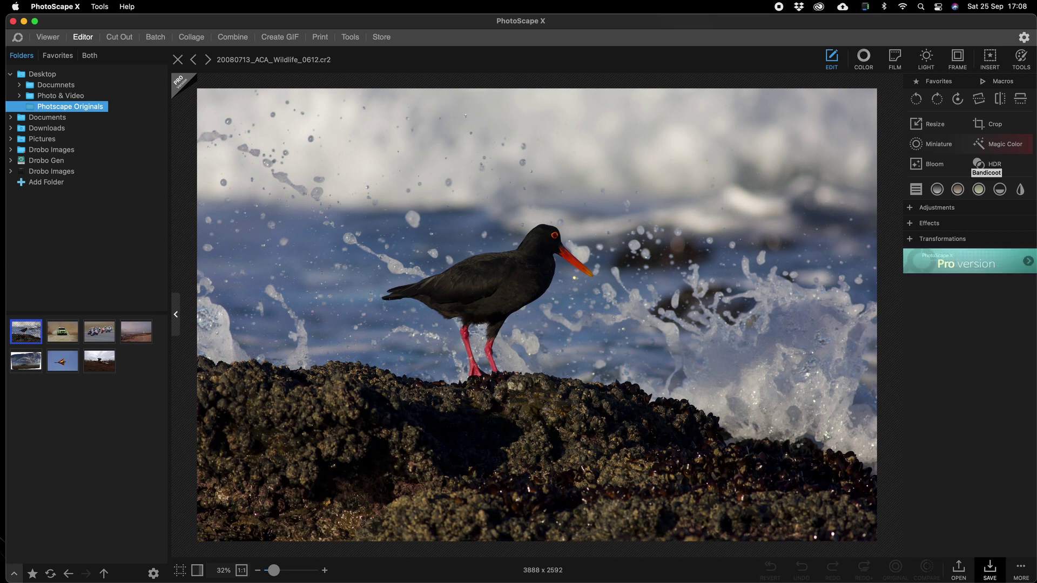
{"action": "left_click", "coordinate": [1004, 148]}
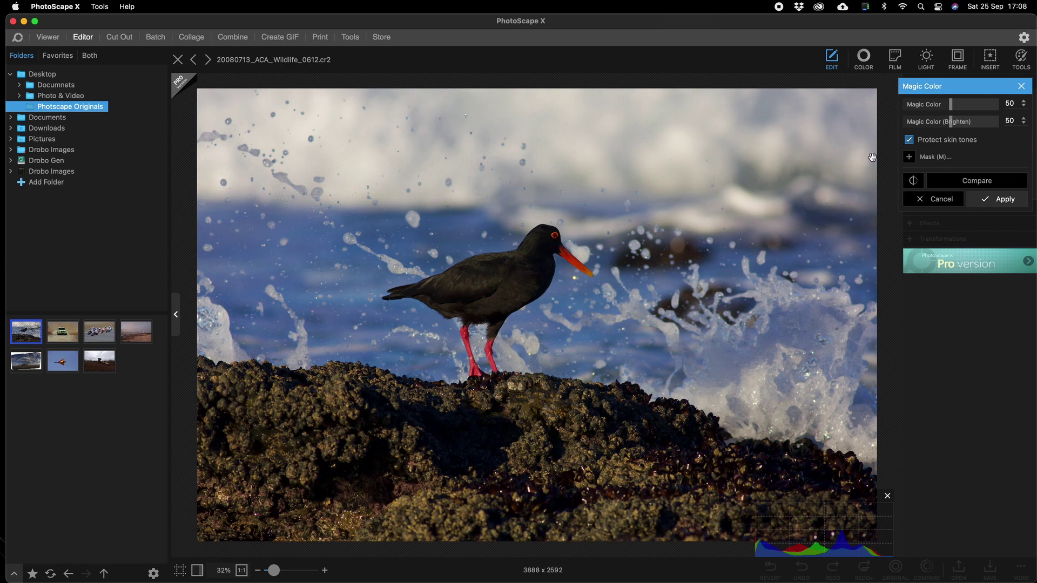
Compare the bird photo with the original, apply Magic Color, then show the Edit tab's Adjustments list.
{"action": "left_click", "coordinate": [720, 242]}
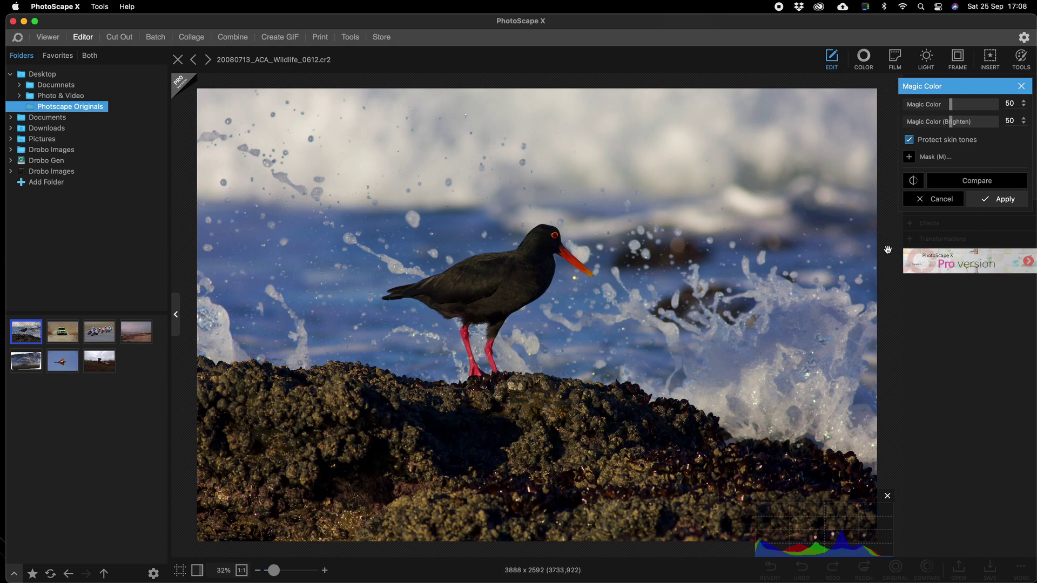
{"action": "left_click", "coordinate": [1002, 202]}
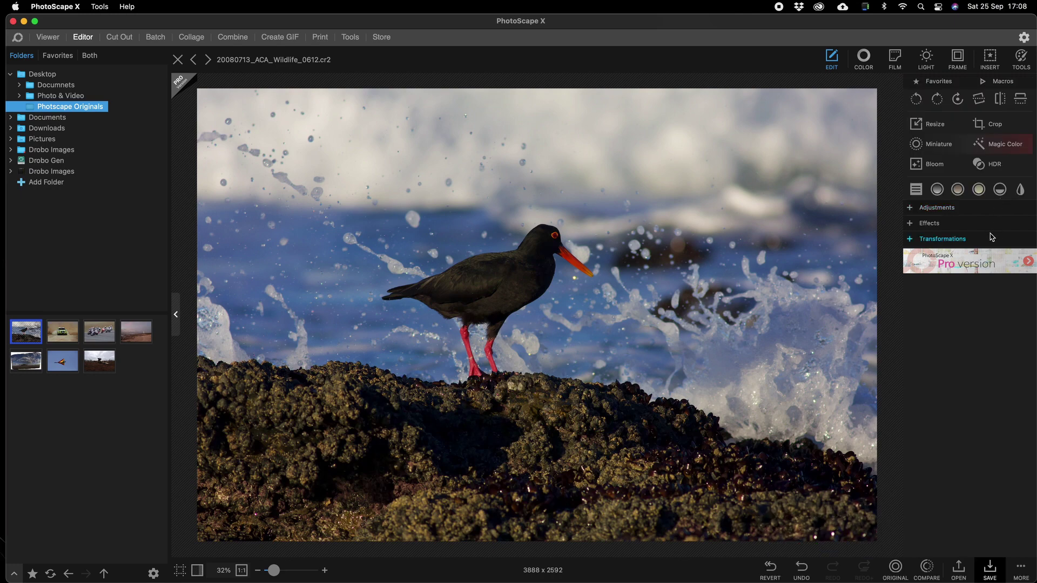
{"action": "left_click", "coordinate": [870, 69]}
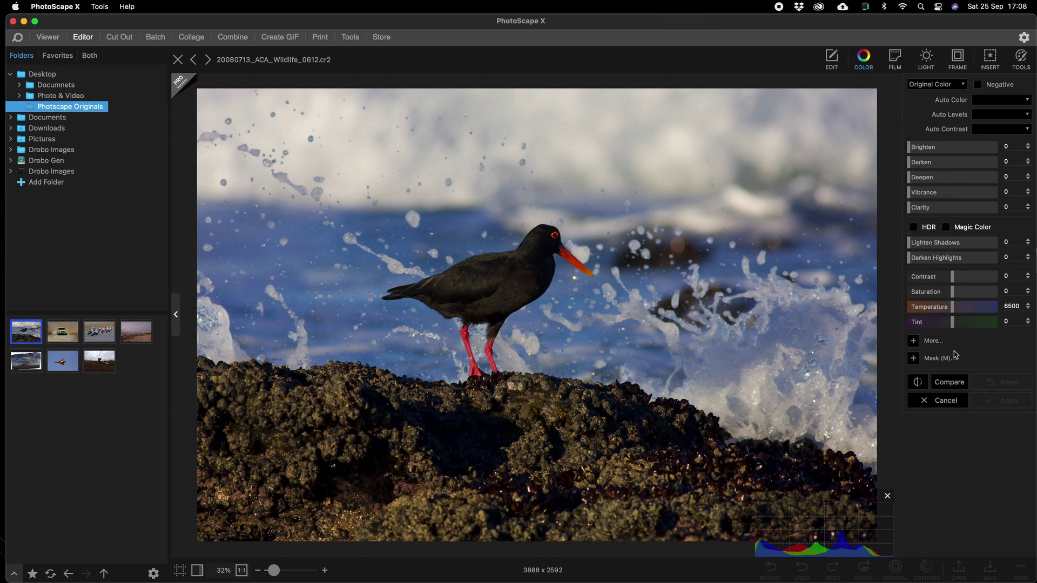
{"action": "left_click", "coordinate": [830, 58]}
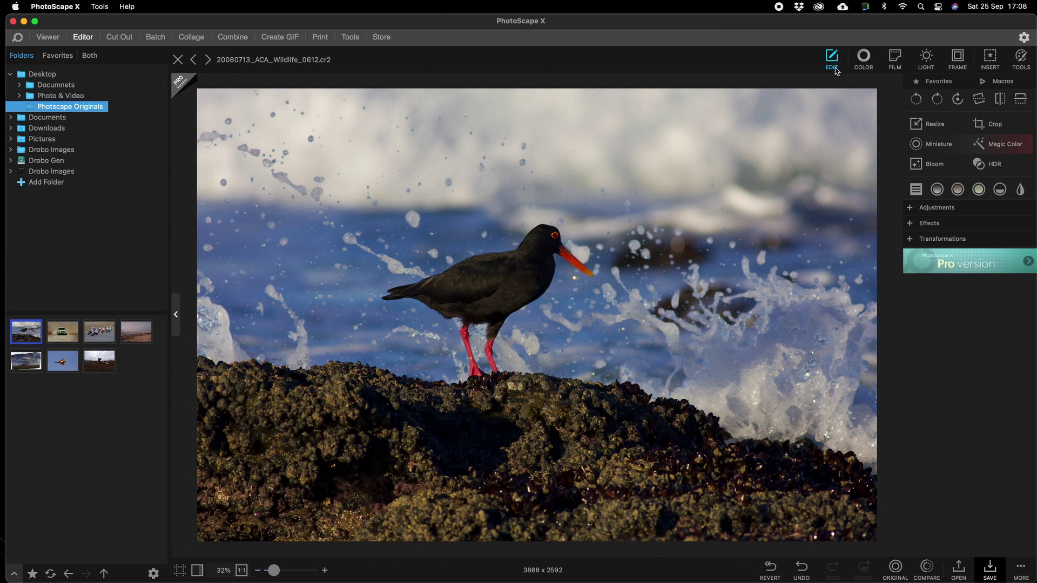
{"action": "left_click", "coordinate": [910, 209]}
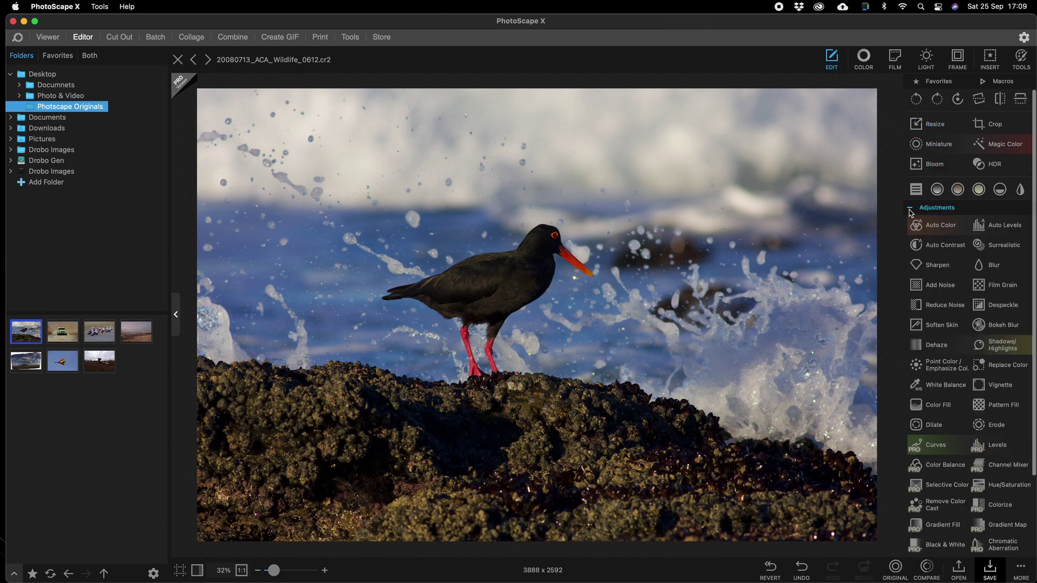
Sharpen the bird photo with radius 8.1 px, threshold 0 and amount 42%.
{"action": "left_click", "coordinate": [930, 269]}
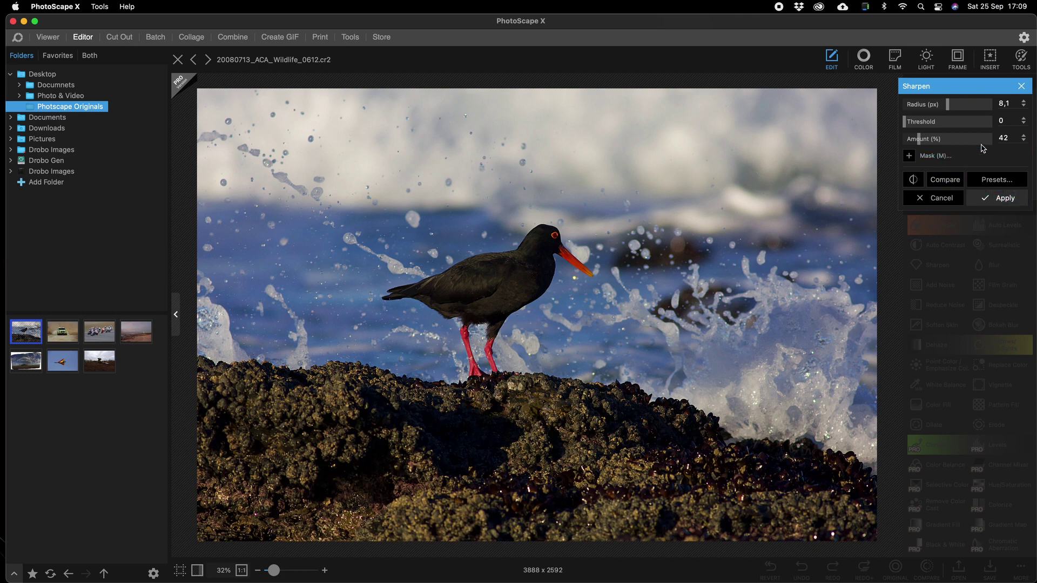
{"action": "left_click", "coordinate": [1003, 200]}
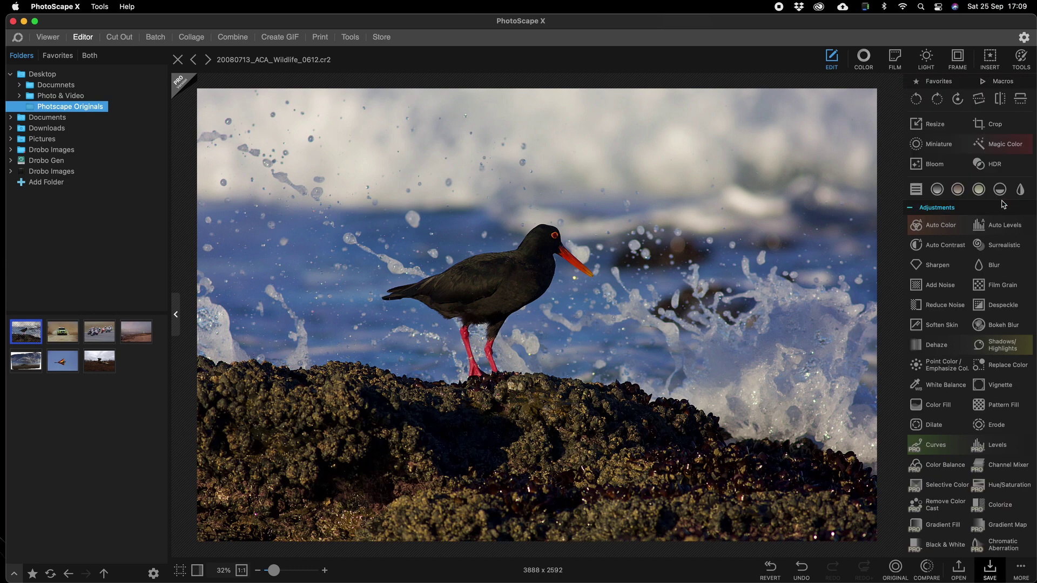
{"action": "left_click", "coordinate": [995, 124]}
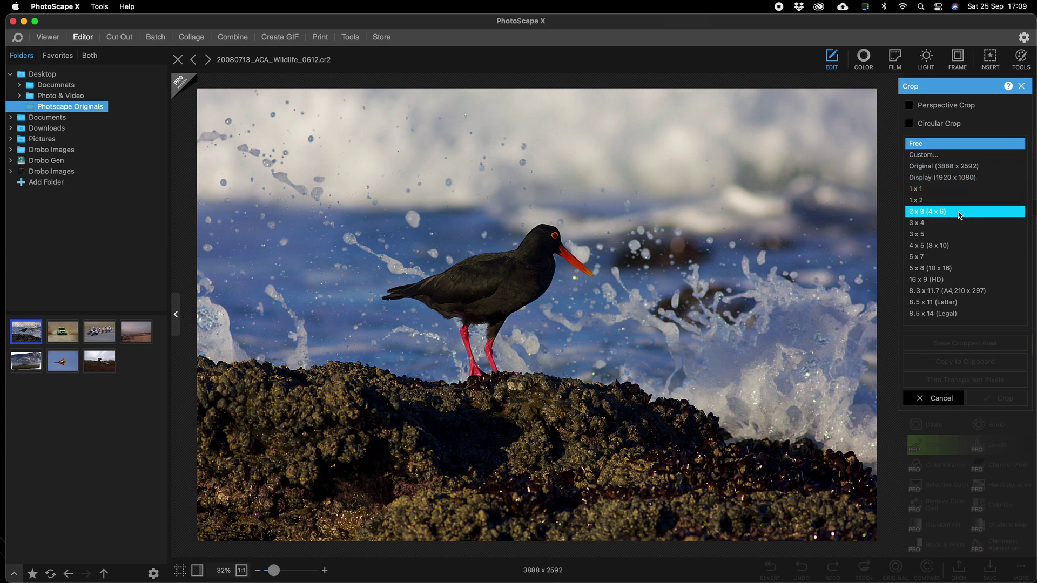
Crop the photo to a 2 x 3 (4 x 6) frame around the bird, giving 3205 x 2137.
{"action": "left_click", "coordinate": [936, 212]}
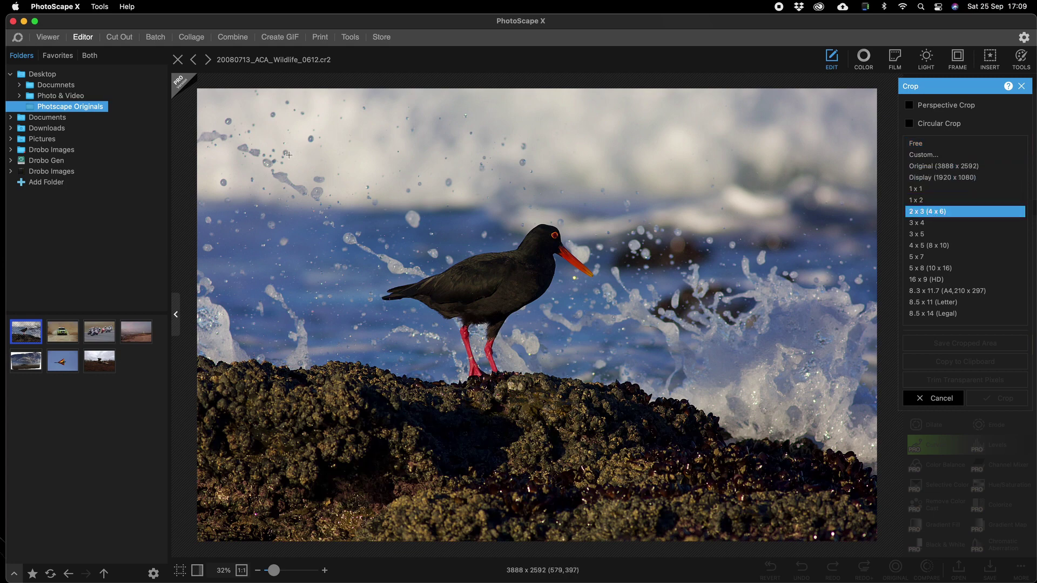
{"action": "left_click_drag", "start_coordinate": [265, 143], "coordinate": [830, 522]}
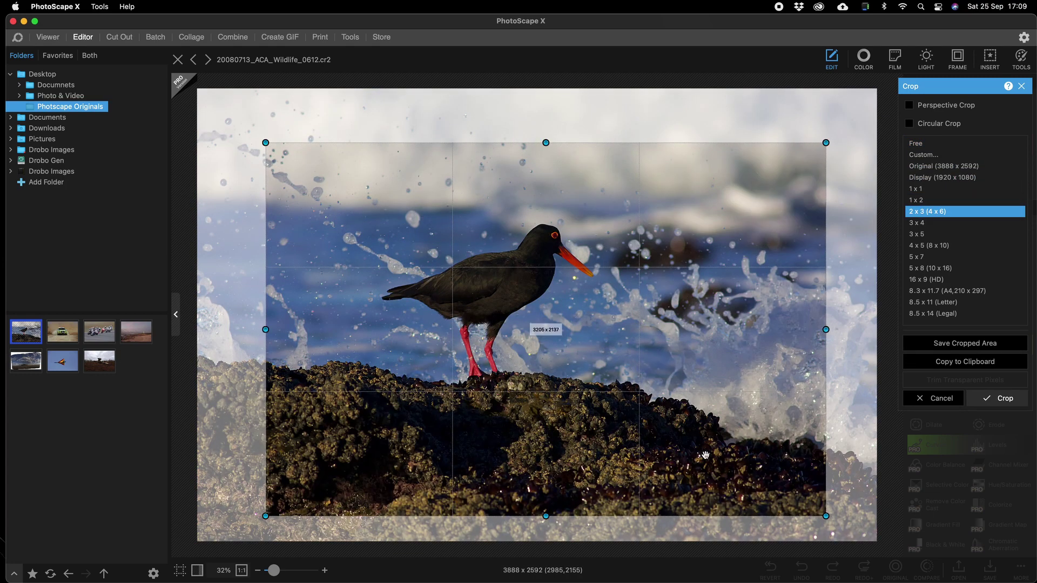
{"action": "left_click_drag", "start_coordinate": [671, 436], "coordinate": [713, 406]}
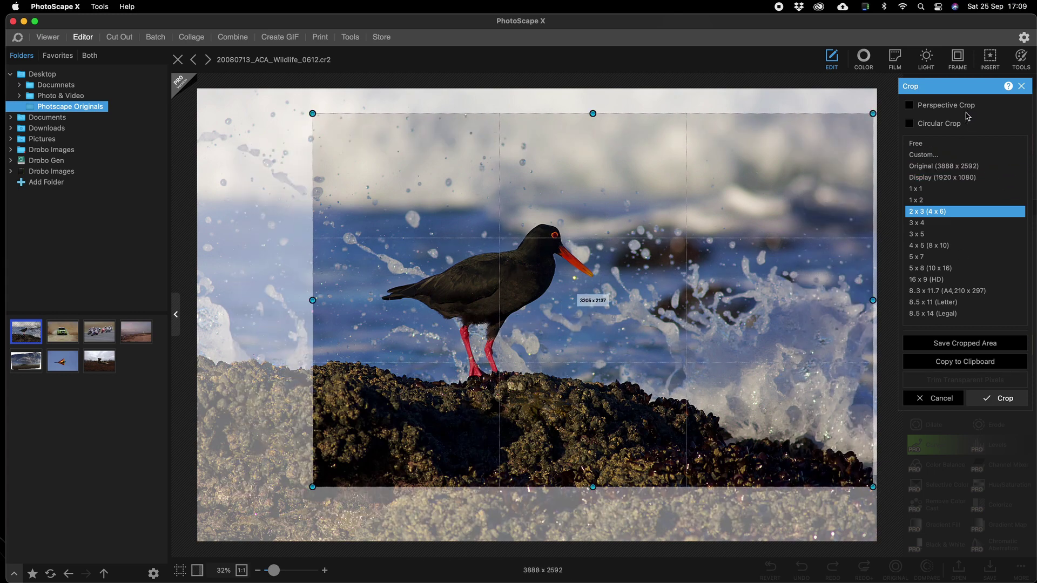
{"action": "left_click", "coordinate": [1008, 399]}
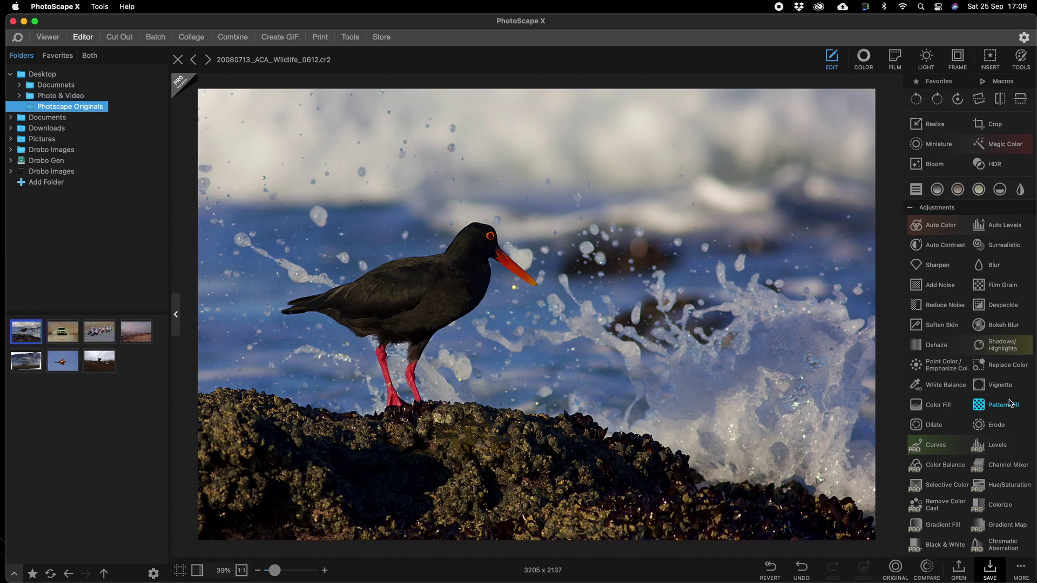
{"action": "left_click", "coordinate": [911, 209]}
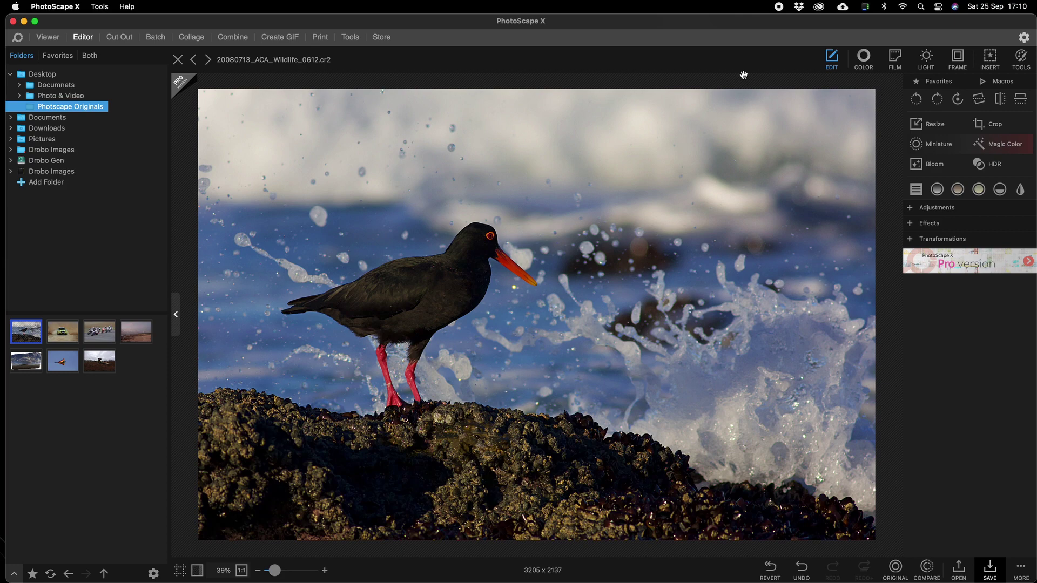
Resize the photo to 1920 px wide (1920 x 1280) with Sharper (Best for Reduction) resampling.
{"action": "left_click", "coordinate": [930, 123]}
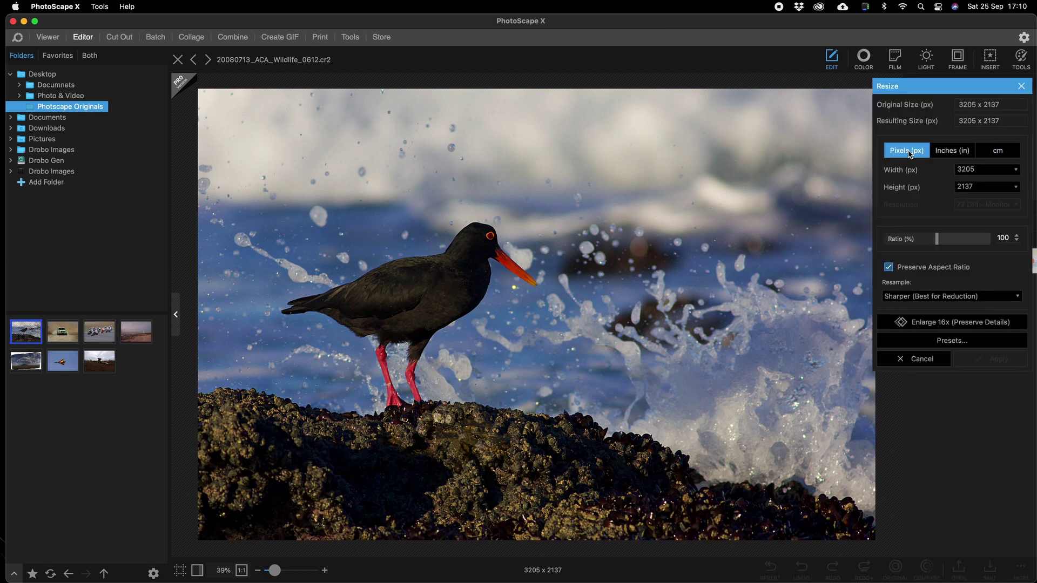
{"action": "left_click", "coordinate": [983, 169]}
{"action": "type", "text": "1920"}
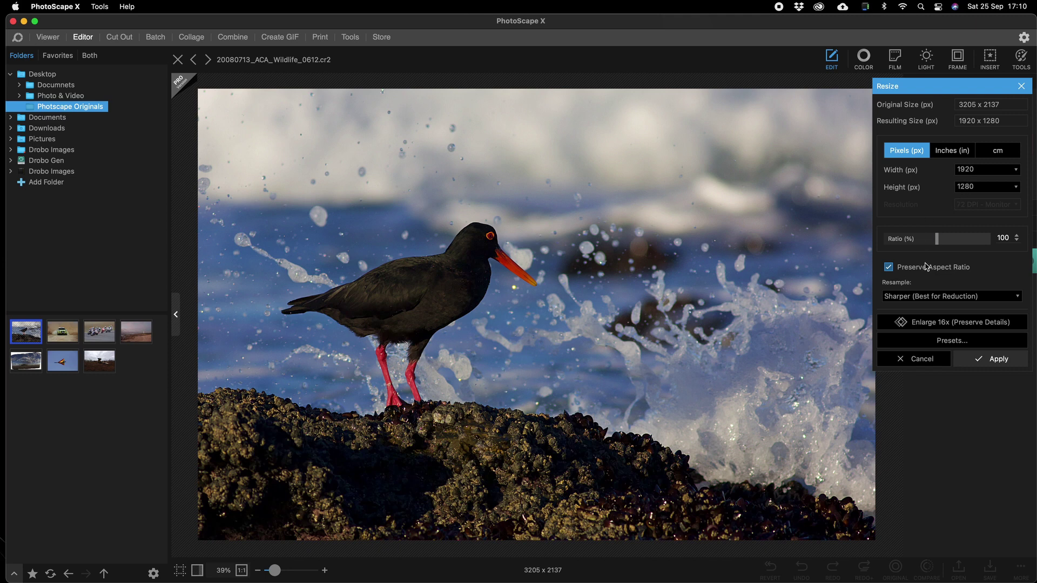
{"action": "left_click", "coordinate": [927, 299]}
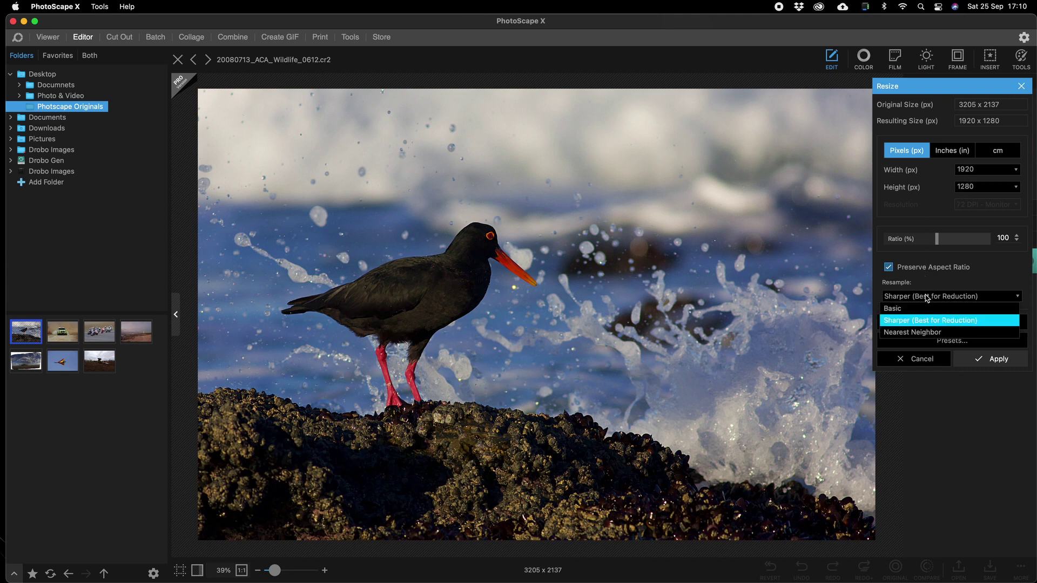
{"action": "left_click", "coordinate": [926, 320]}
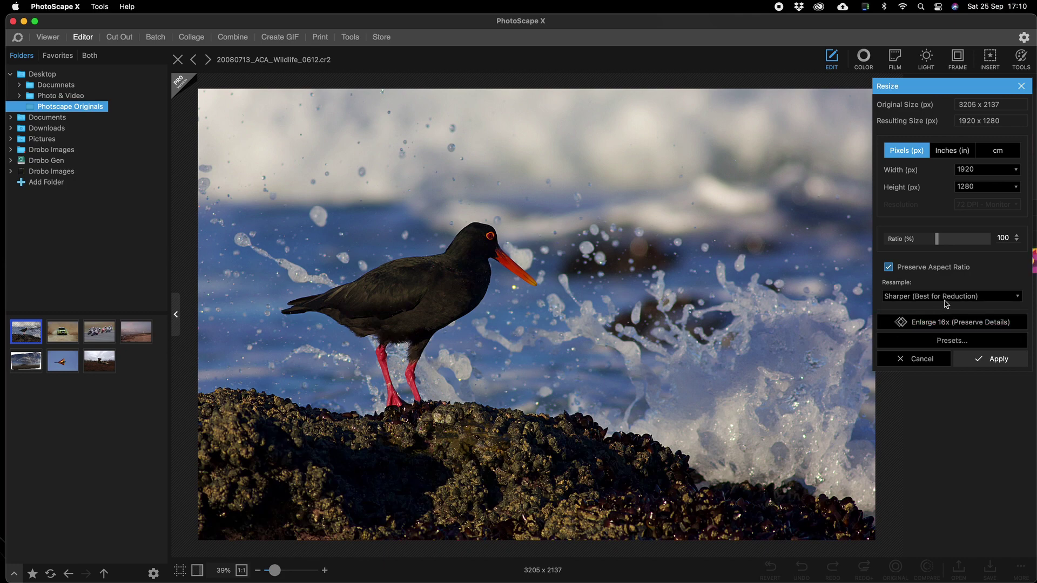
{"action": "left_click", "coordinate": [986, 359]}
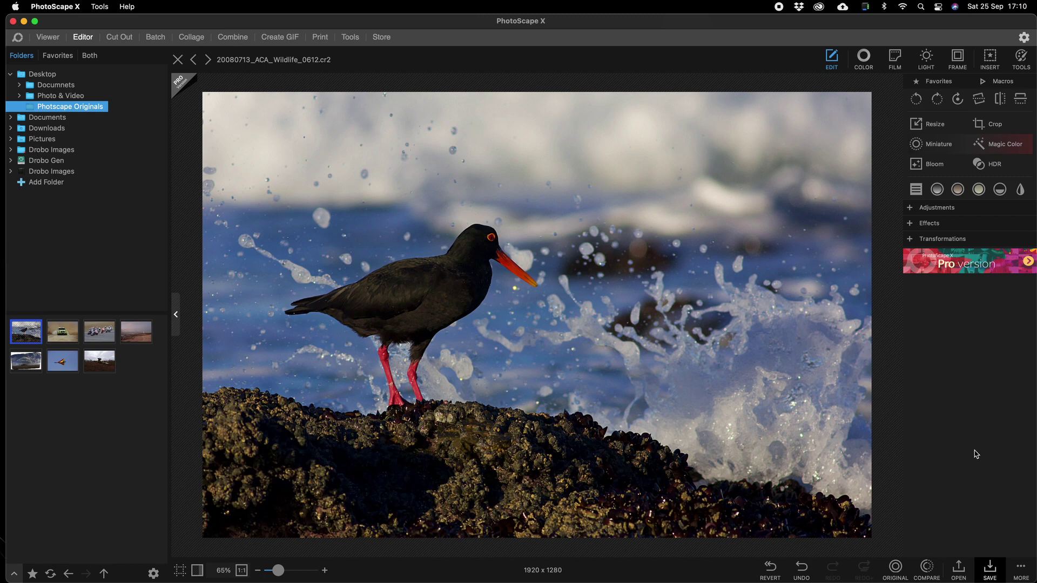
{"action": "left_click", "coordinate": [988, 568]}
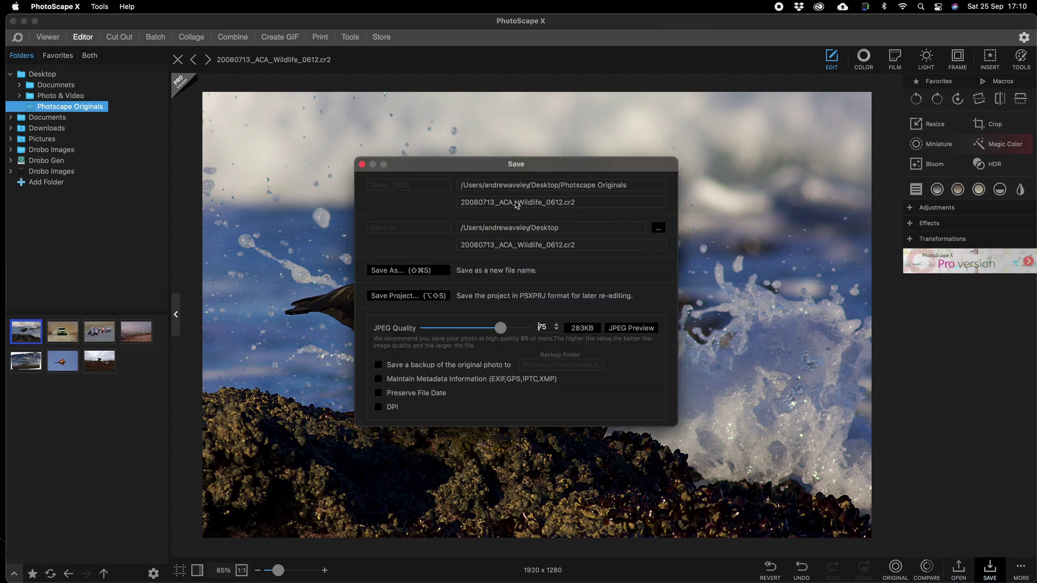
Save a JPEG copy named 20080713_ACA_Wildlife_0612_web.jpg, then undo the resize.
{"action": "left_click", "coordinate": [417, 270]}
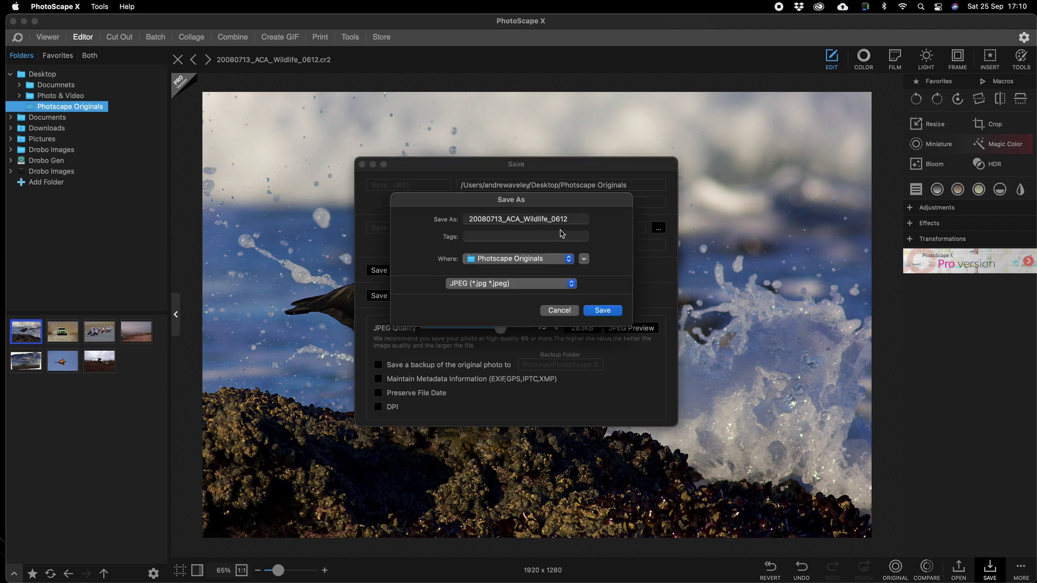
{"action": "left_click", "coordinate": [569, 220]}
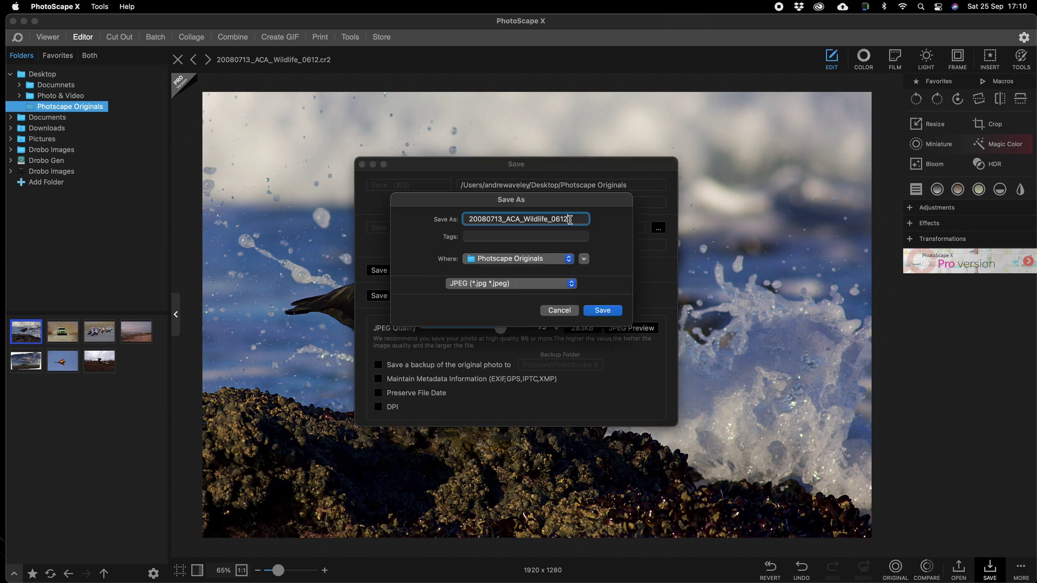
{"action": "type", "text": "_web"}
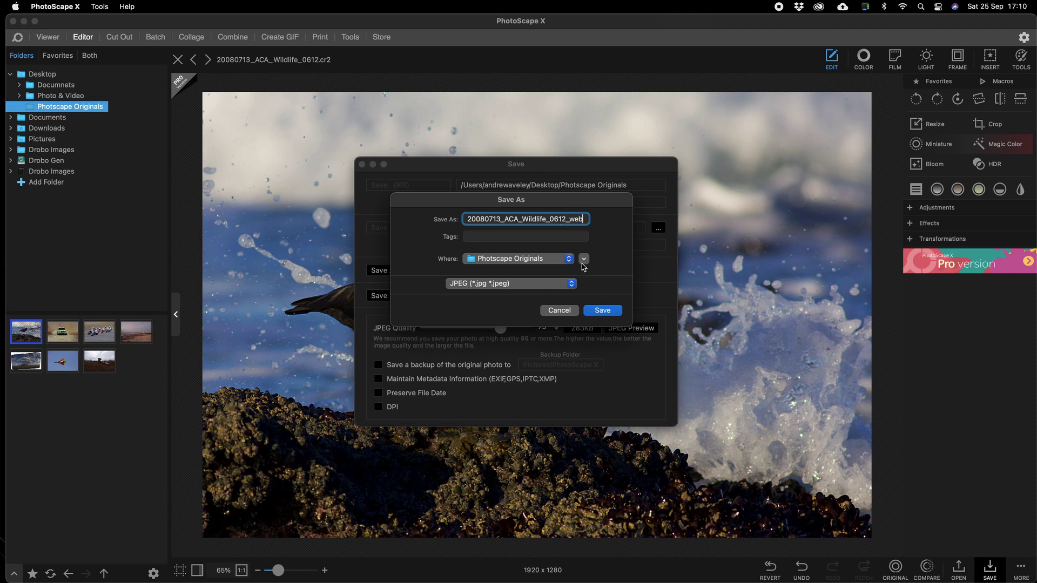
{"action": "left_click", "coordinate": [596, 310]}
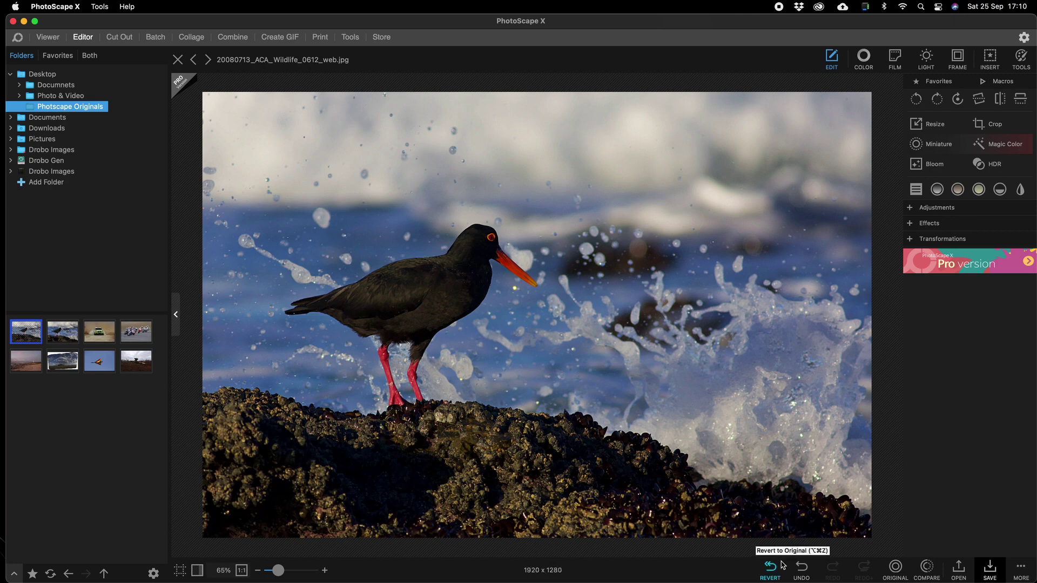
{"action": "left_click", "coordinate": [802, 567]}
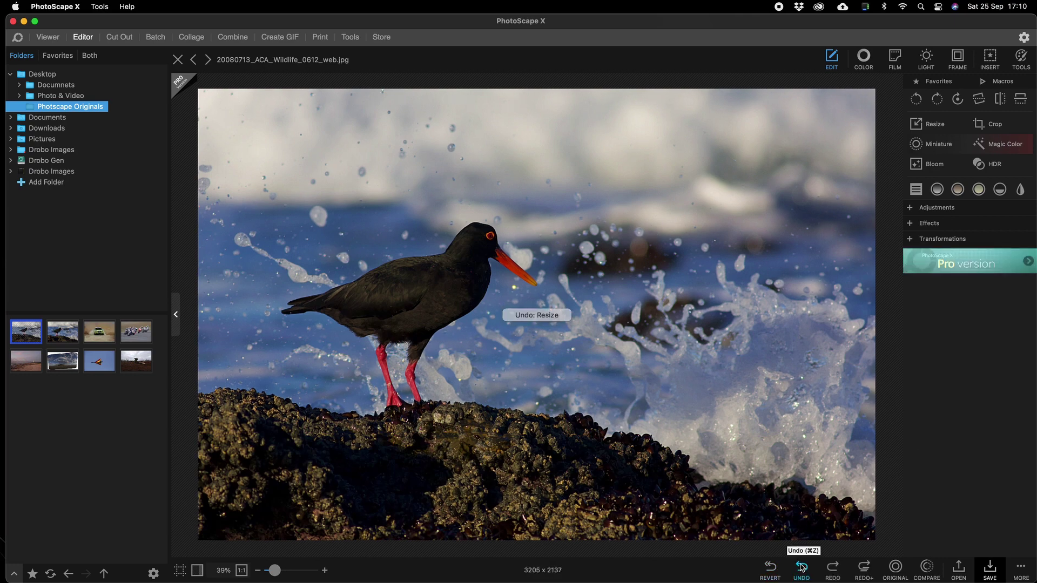
Undo the sharpening and reapply the 2 x 3 crop, leaving the photo at 3205 x 2137.
{"action": "left_click", "coordinate": [802, 567]}
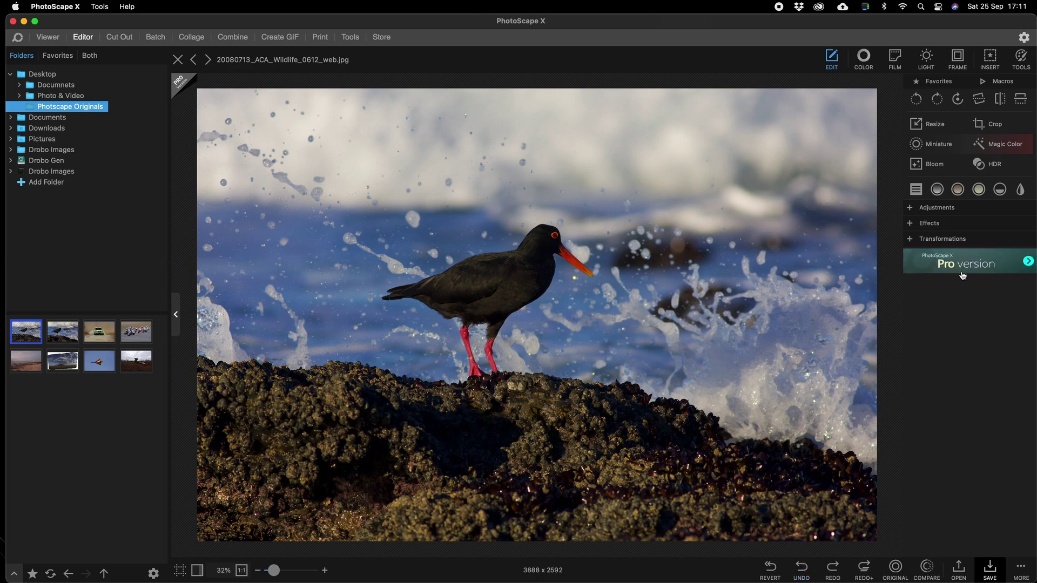
{"action": "left_click", "coordinate": [996, 130]}
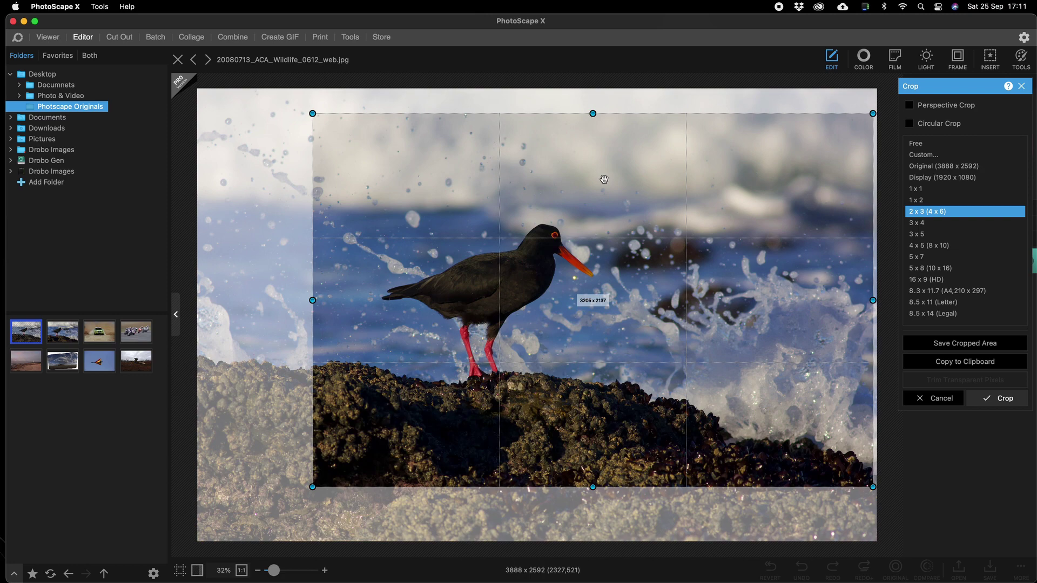
{"action": "left_click", "coordinate": [999, 397]}
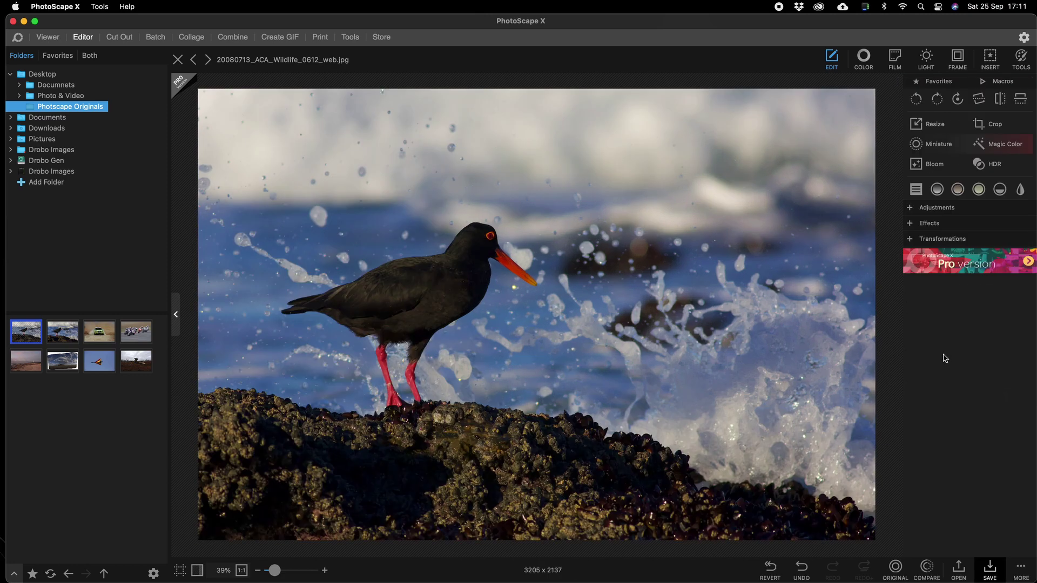
{"action": "left_click", "coordinate": [987, 570]}
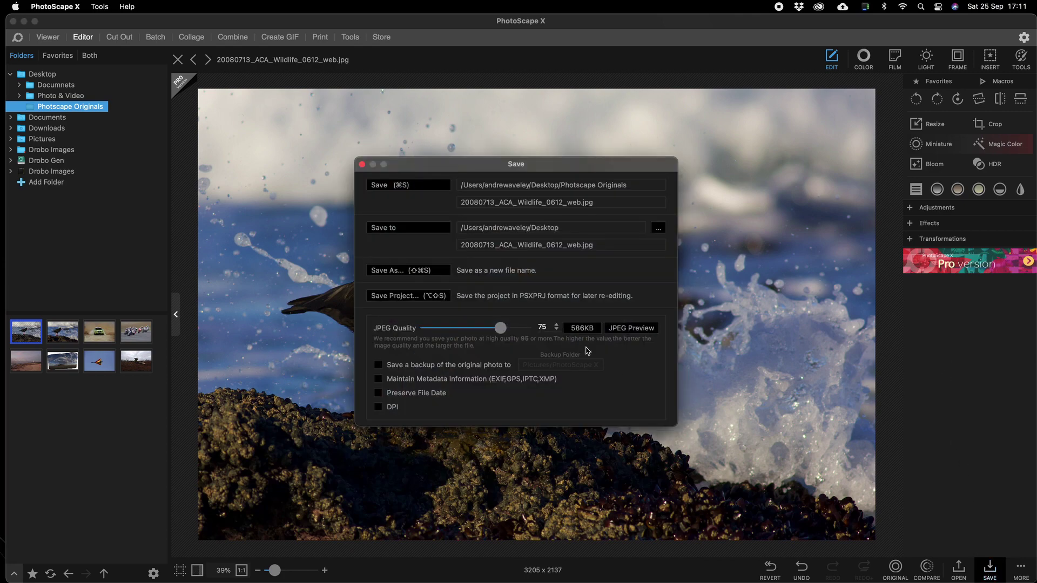
Save the copy as 20080713_ACA_Wildlife_0612_web_unsharp.jpg and minimize PhotoScape X.
{"action": "left_click", "coordinate": [436, 270]}
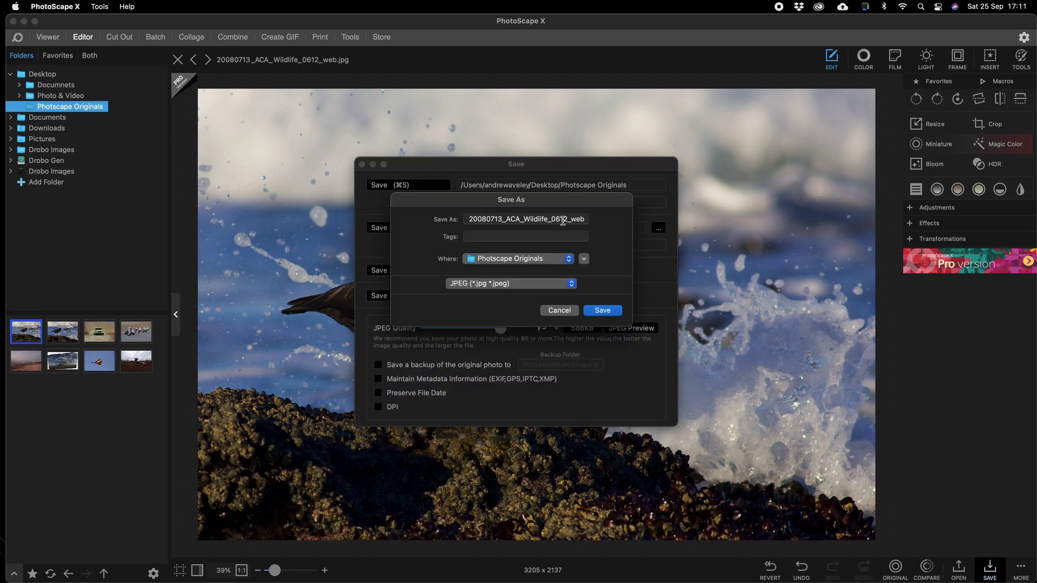
{"action": "left_click", "coordinate": [582, 219]}
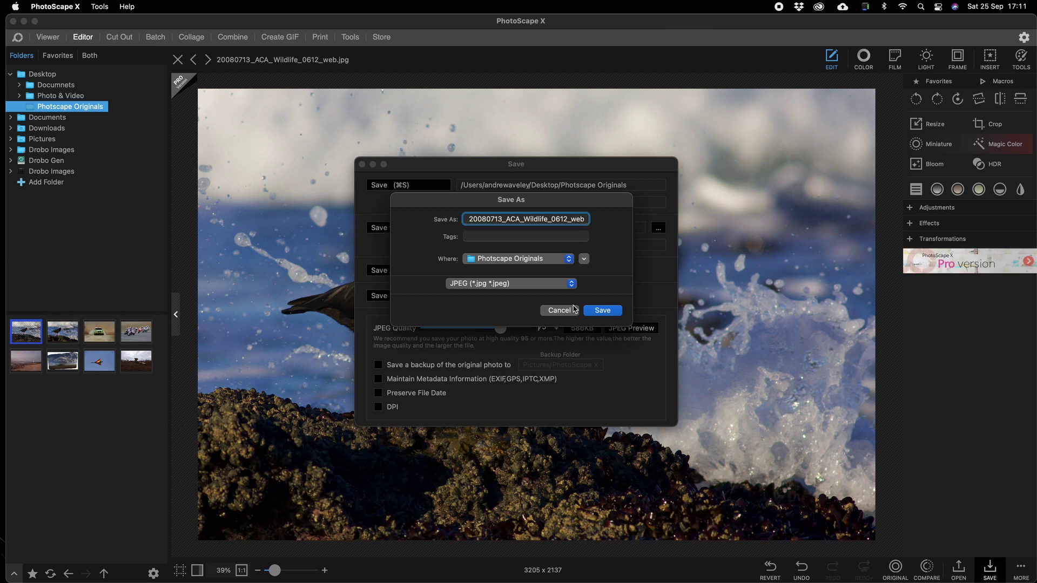
{"action": "double_click", "coordinate": [587, 221]}
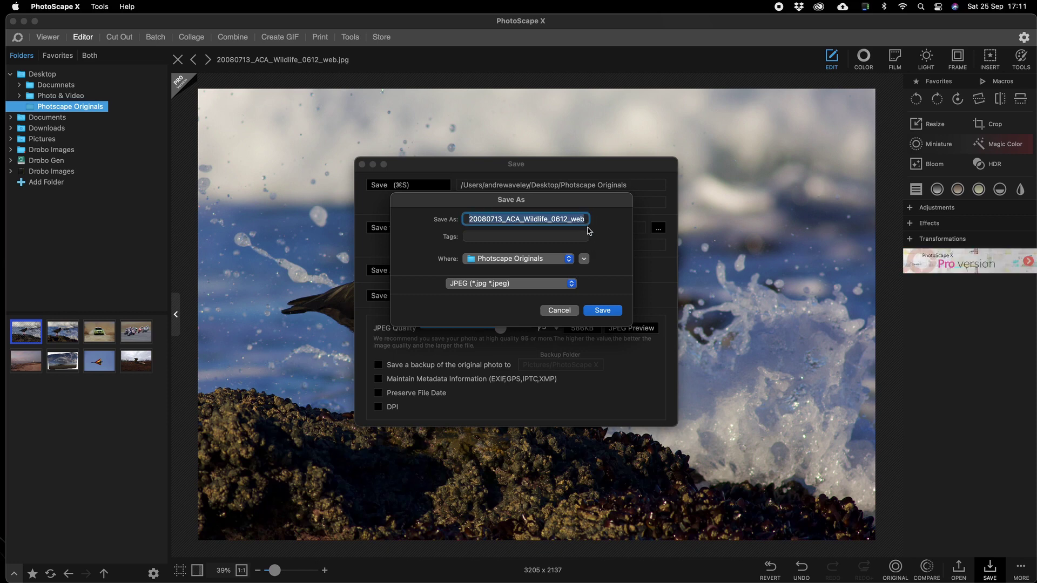
{"action": "left_click", "coordinate": [582, 218]}
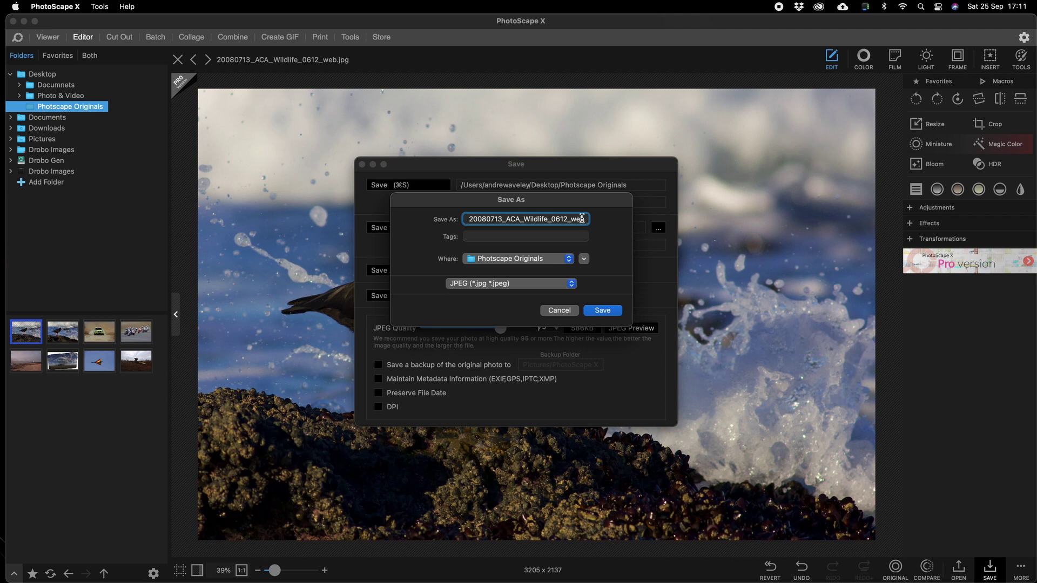
{"action": "key", "text": "Right"}
{"action": "type", "text": "_"}
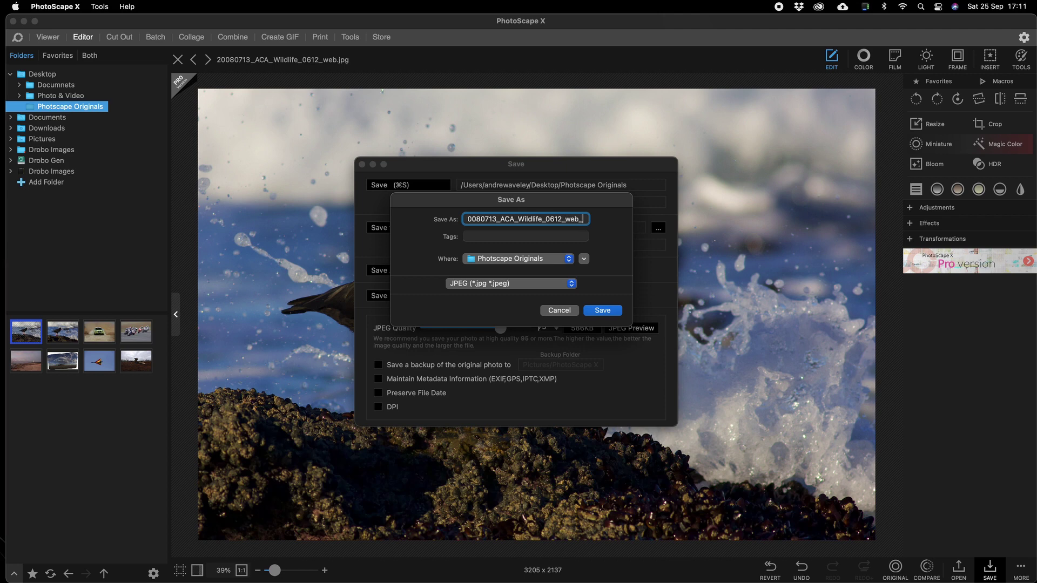
{"action": "type", "text": "unsha"}
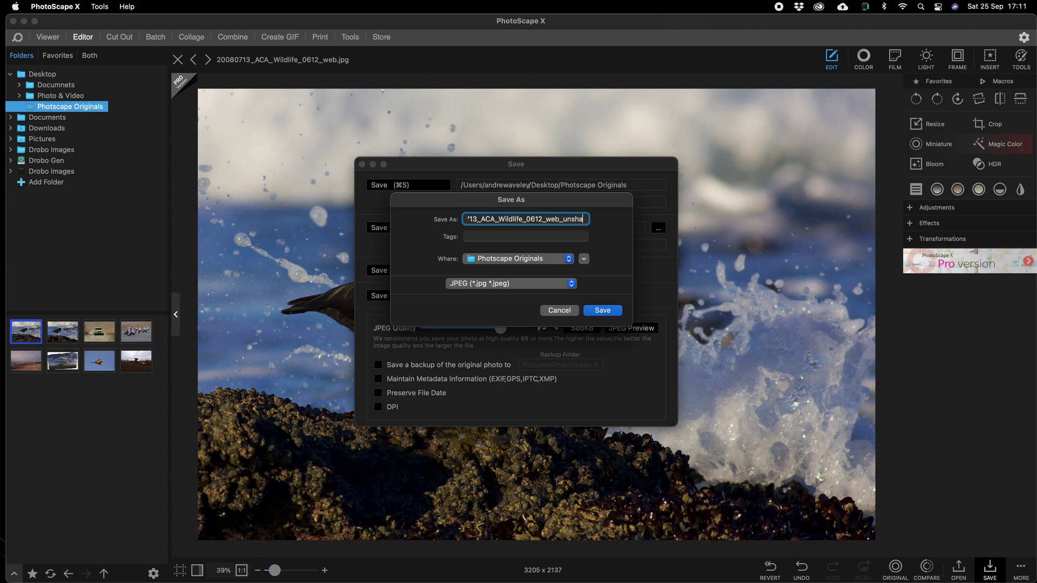
{"action": "type", "text": "rp"}
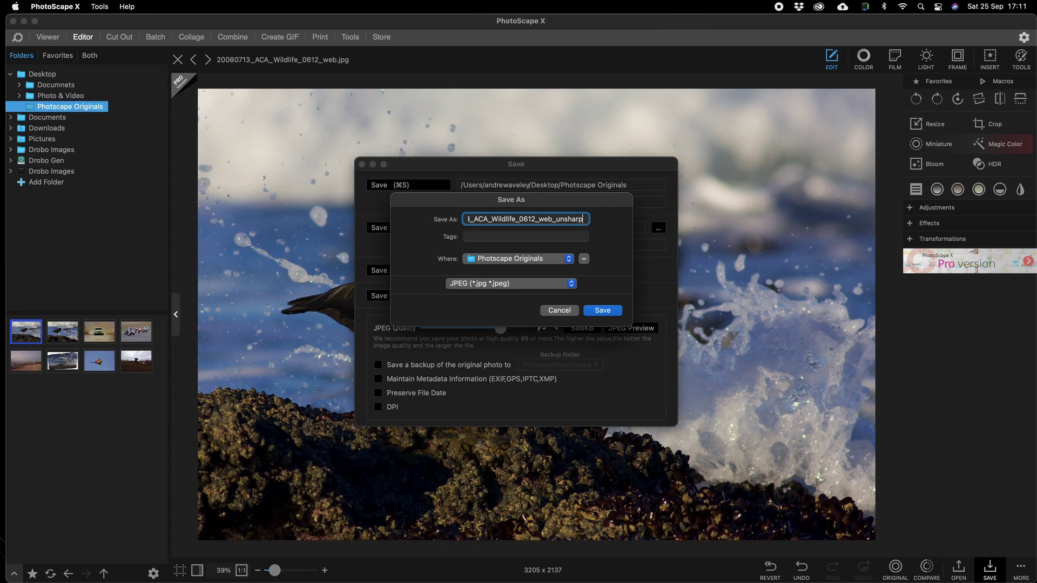
{"action": "left_click", "coordinate": [596, 311]}
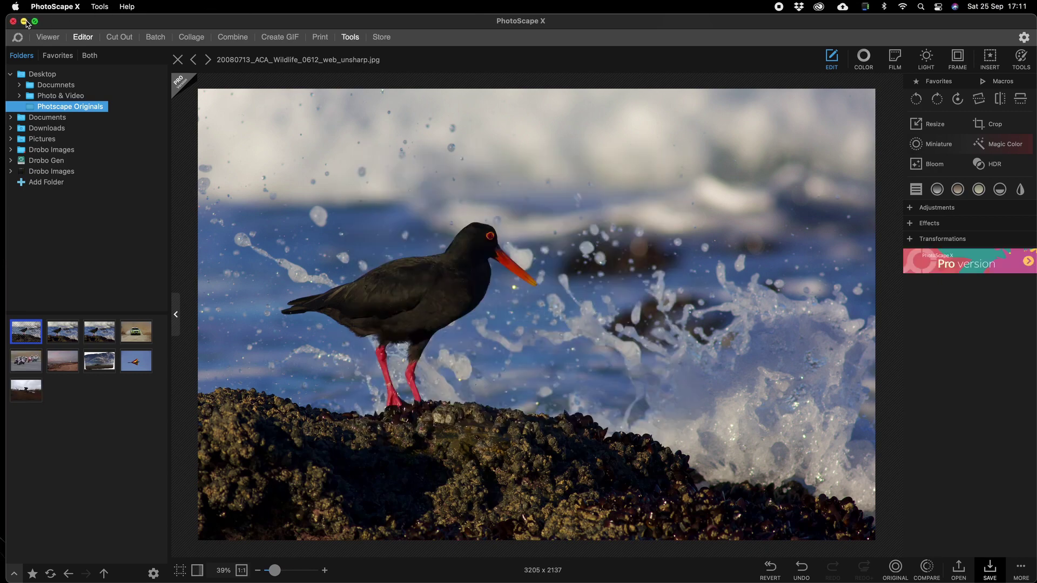
{"action": "left_click", "coordinate": [25, 22]}
Open the Photscape Originals desktop folder and open both web JPEGs together in Preview.
{"action": "left_click", "coordinate": [48, 72]}
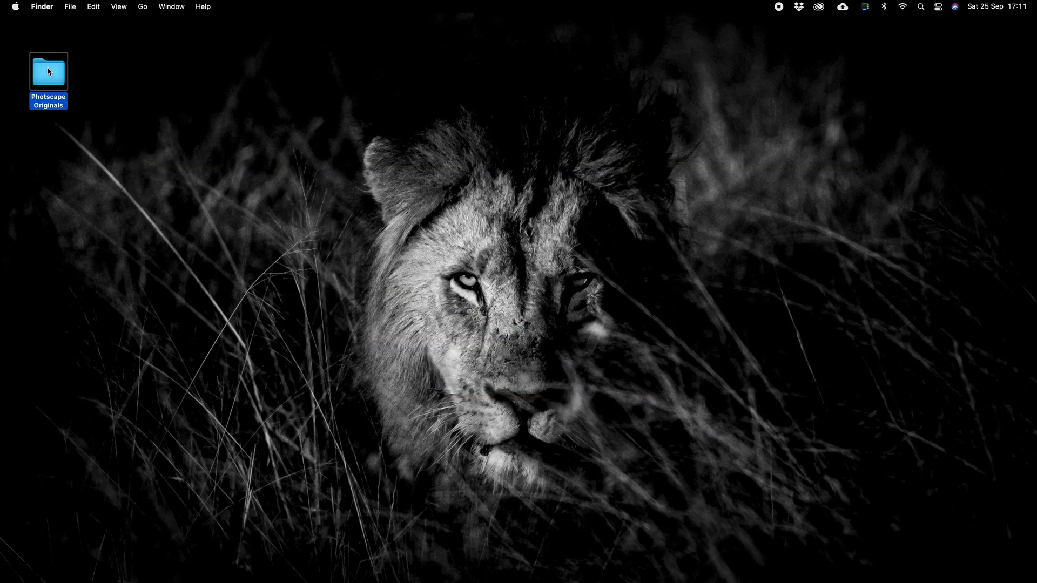
{"action": "double_click", "coordinate": [49, 72]}
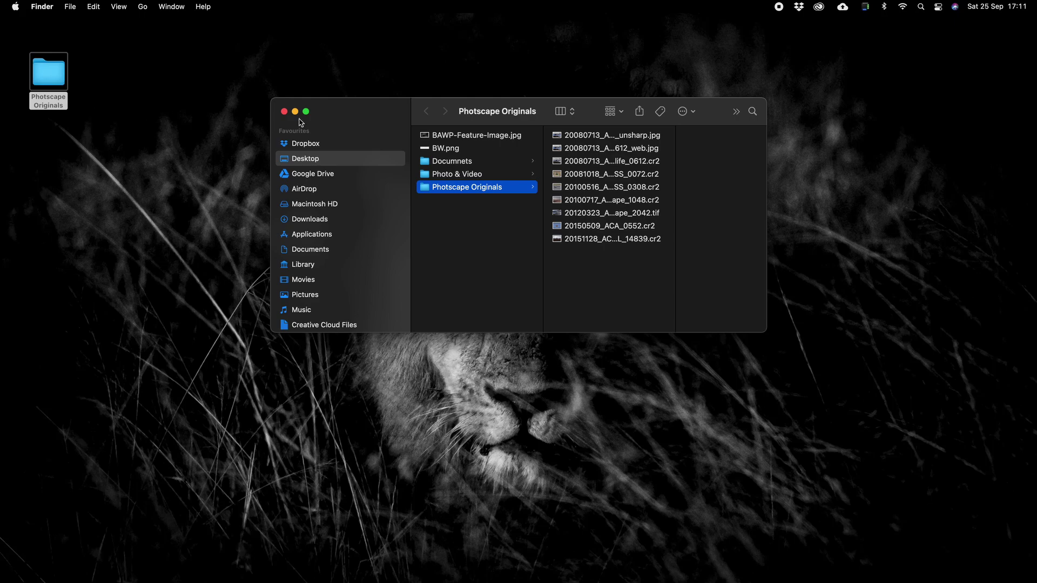
{"action": "left_click", "coordinate": [610, 137]}
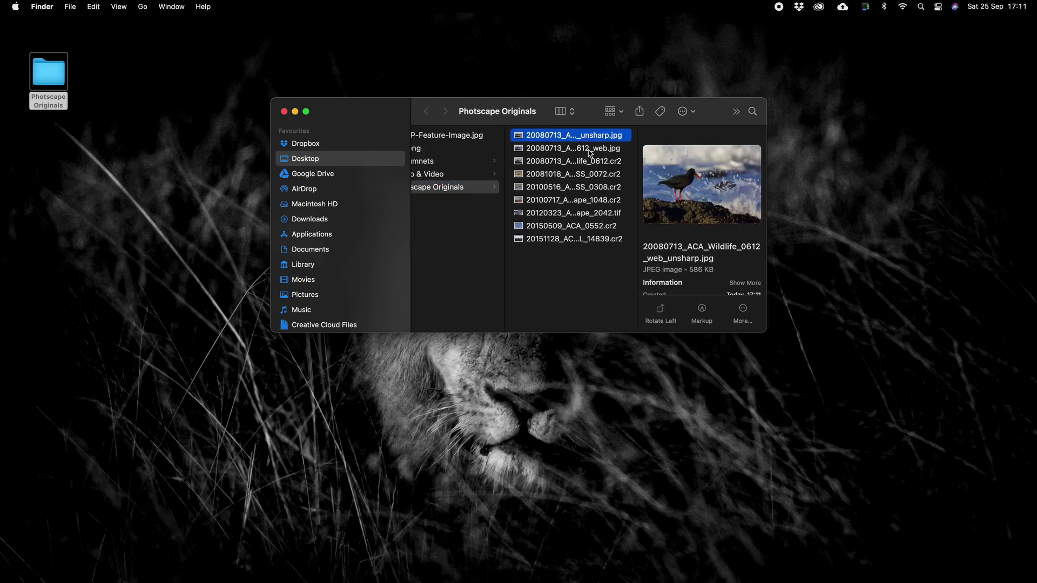
{"action": "left_click", "coordinate": [590, 149], "text": "shift"}
{"action": "double_click", "coordinate": [589, 149]}
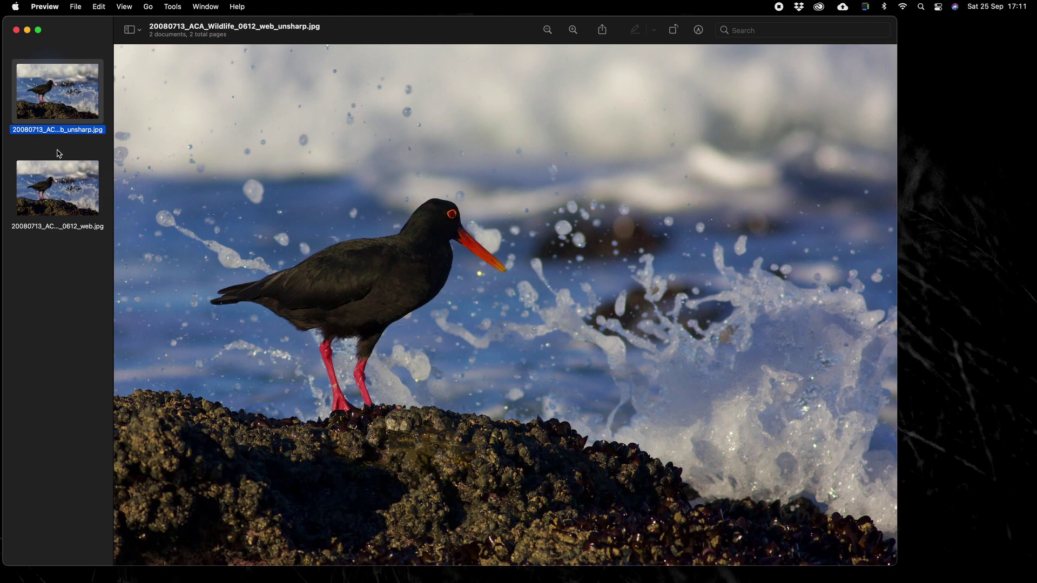
Switch repeatedly between the unsharp and web thumbnails, finishing on the sharpened web copy.
{"action": "left_click", "coordinate": [44, 195]}
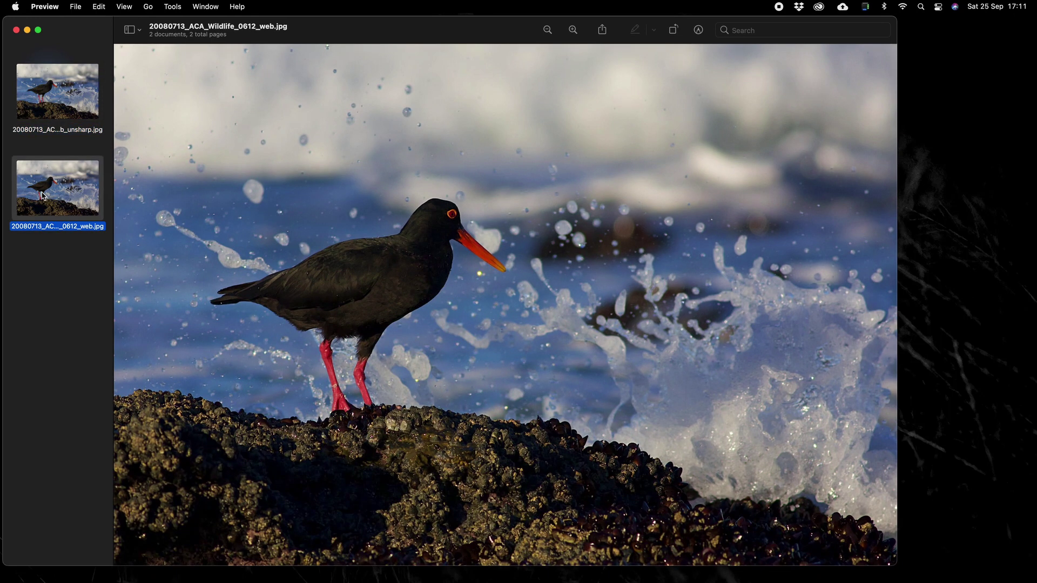
{"action": "left_click", "coordinate": [45, 104]}
{"action": "left_click", "coordinate": [48, 188]}
{"action": "left_click", "coordinate": [51, 93]}
{"action": "left_click", "coordinate": [54, 179]}
{"action": "left_click", "coordinate": [45, 99]}
{"action": "left_click", "coordinate": [49, 179]}
{"action": "left_click", "coordinate": [50, 130]}
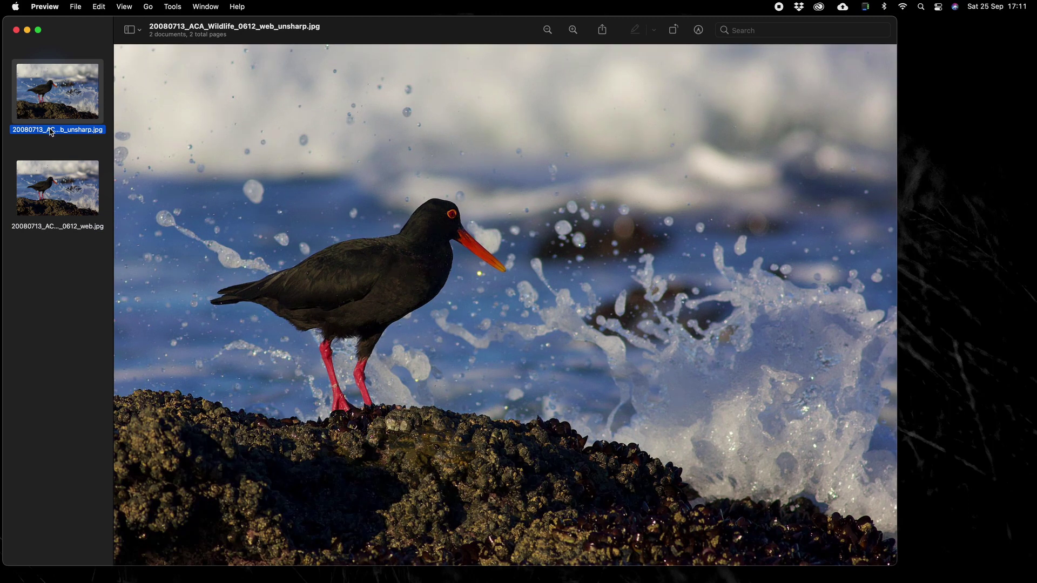
{"action": "left_click", "coordinate": [52, 170]}
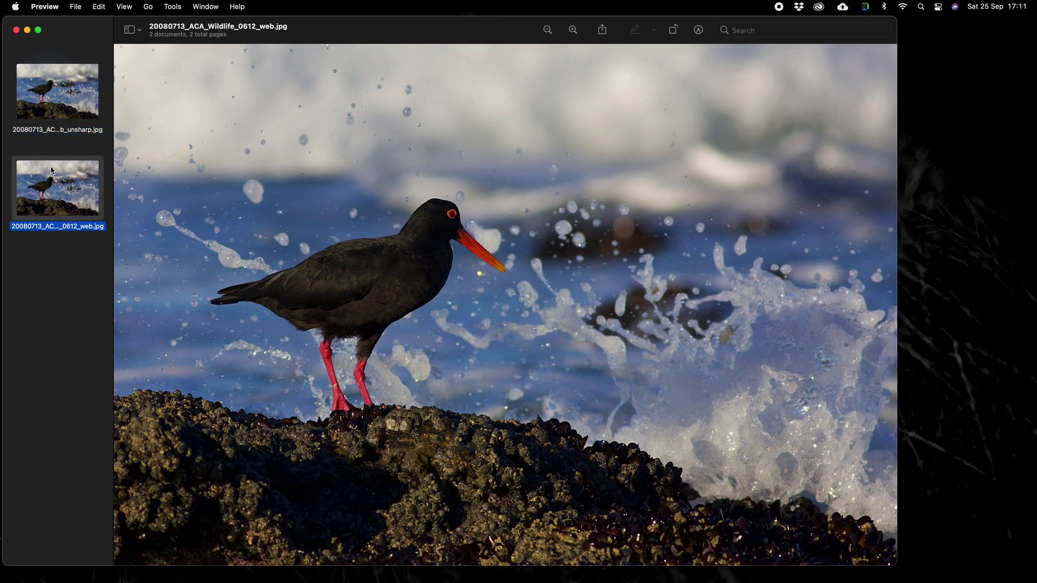
Close the image viewer, return to PhotoScape X and undo the crop to show the full 3888 x 2592 photo.
{"action": "left_click", "coordinate": [17, 30]}
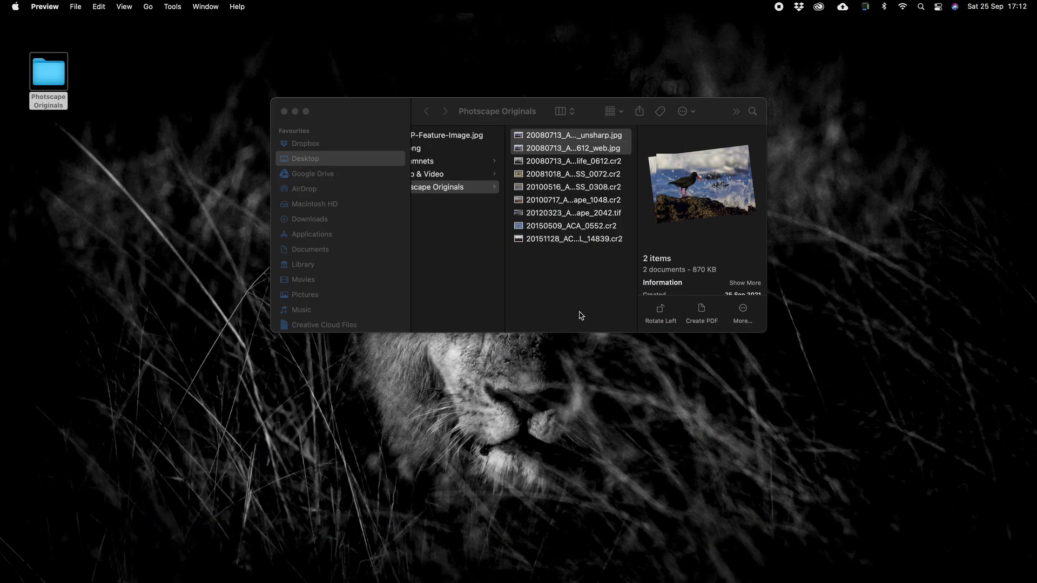
{"action": "mouse_move", "coordinate": [464, 572]}
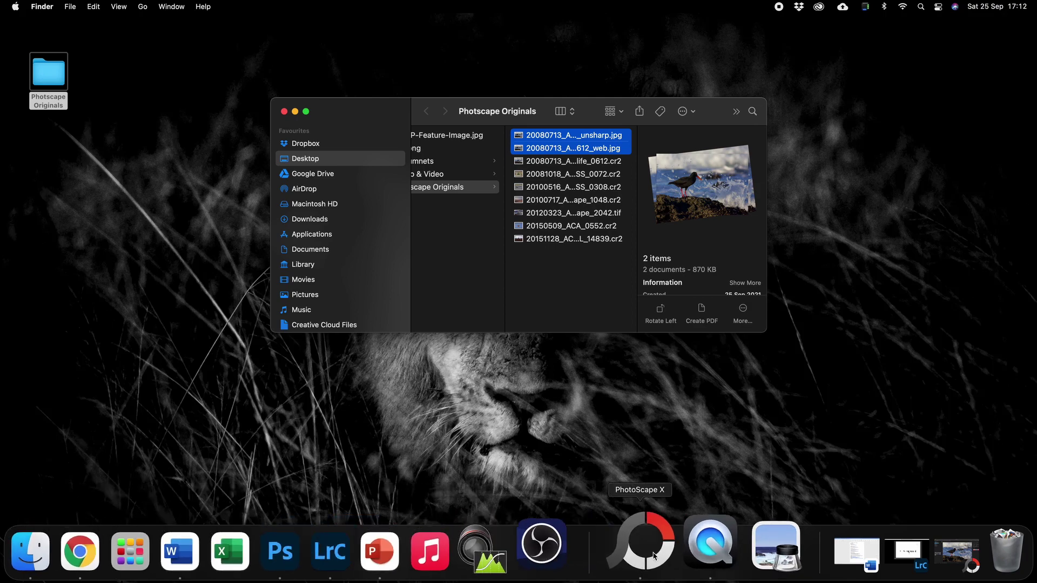
{"action": "left_click", "coordinate": [653, 556]}
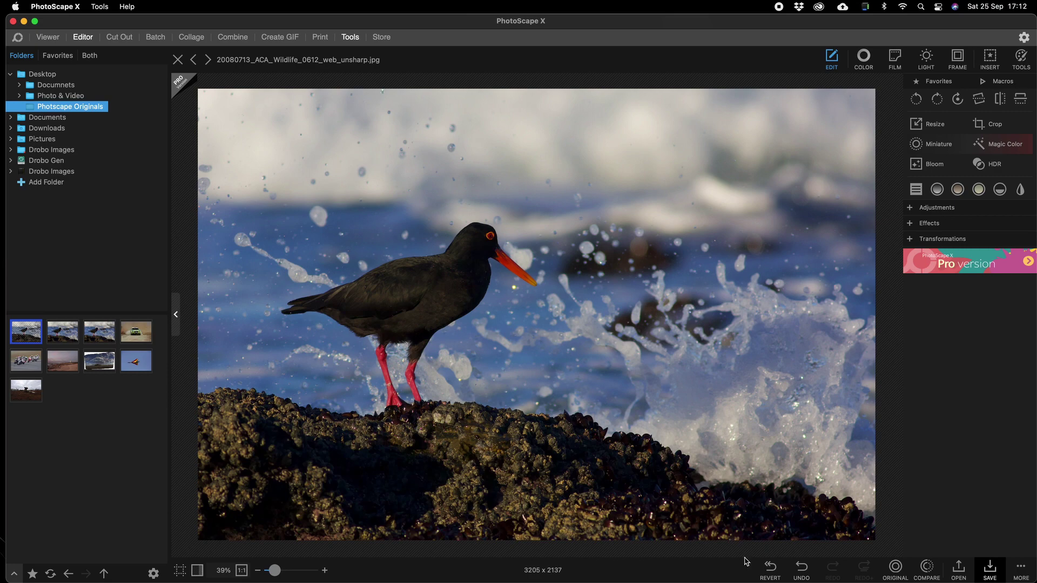
{"action": "left_click", "coordinate": [798, 568]}
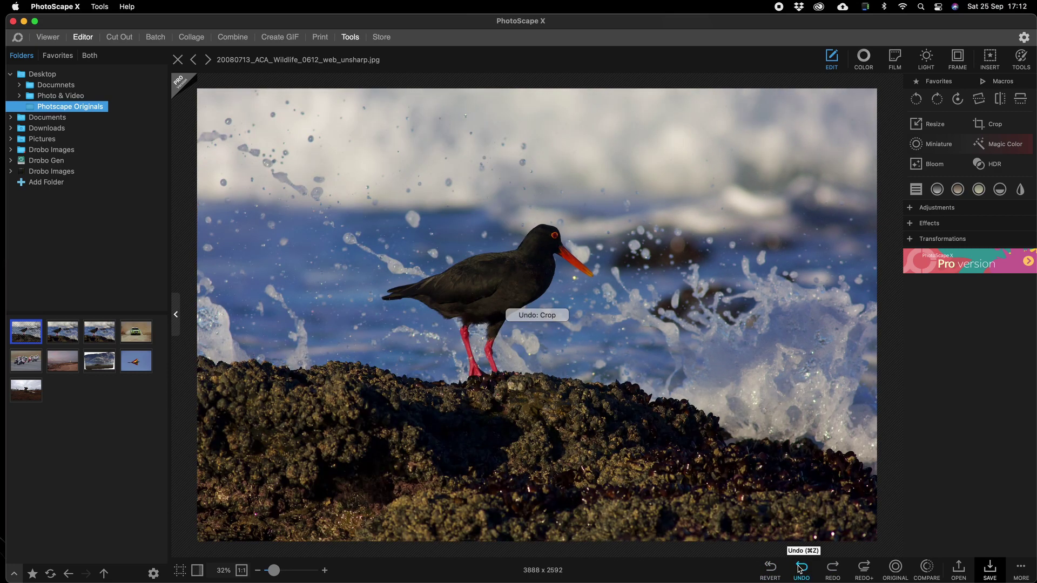
Redo the crop, then resize the photo to 1920 x 1280 pixels with aspect ratio preserved.
{"action": "left_click", "coordinate": [828, 570]}
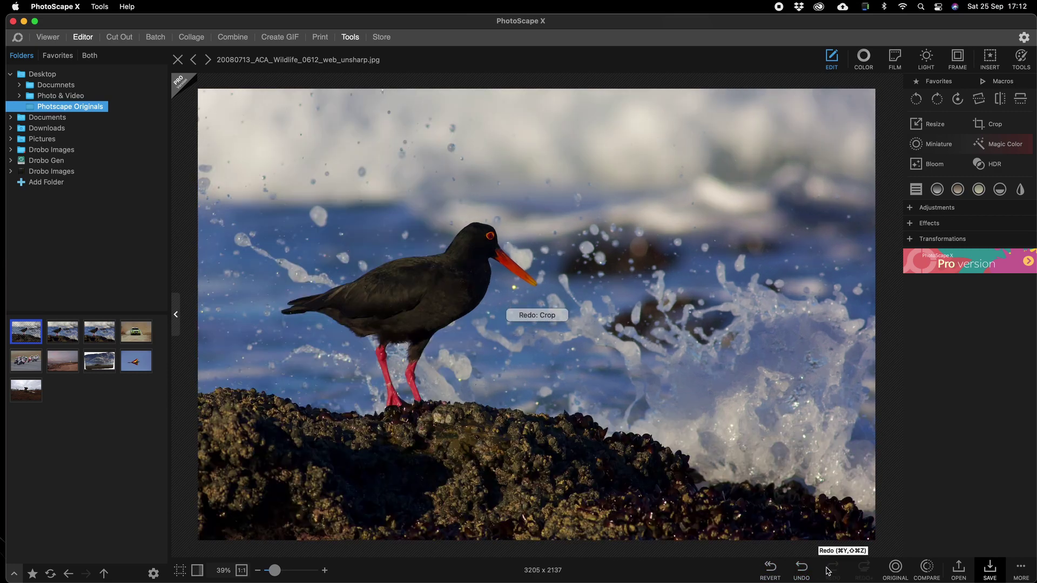
{"action": "left_click", "coordinate": [936, 128]}
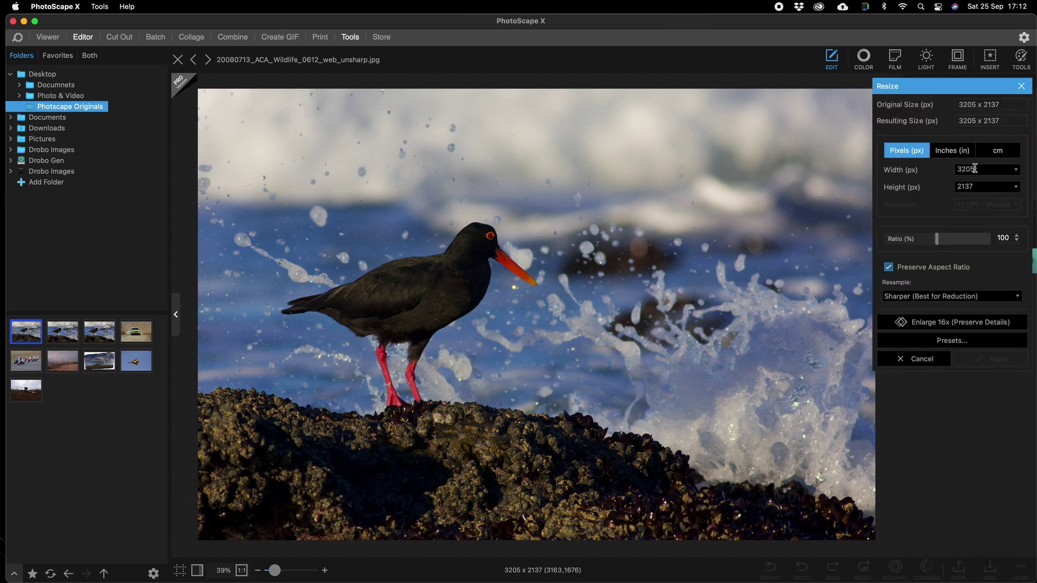
{"action": "left_click_drag", "start_coordinate": [977, 169], "coordinate": [954, 171]}
{"action": "type", "text": "19"}
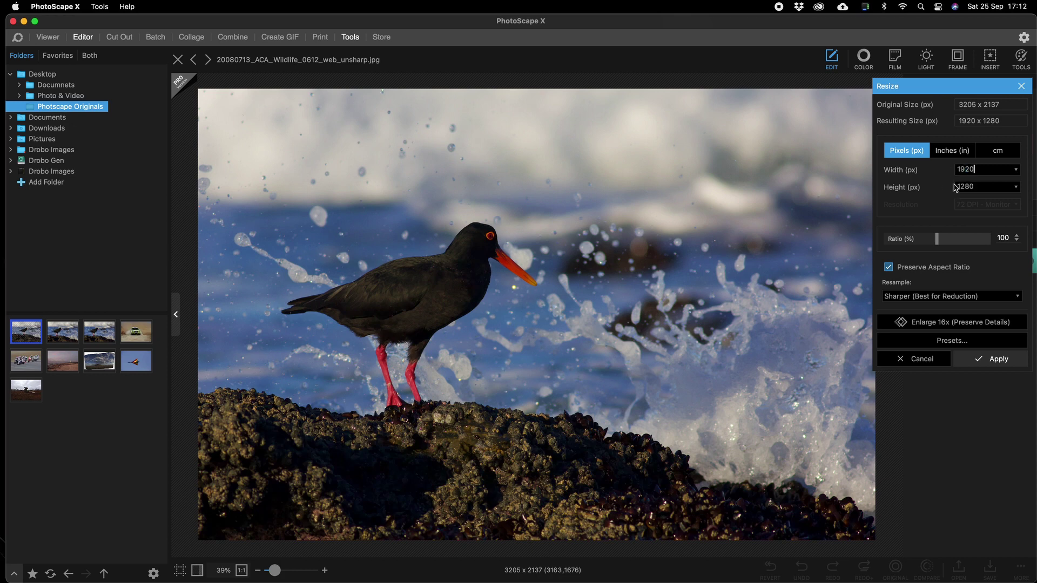
{"action": "left_click", "coordinate": [988, 360]}
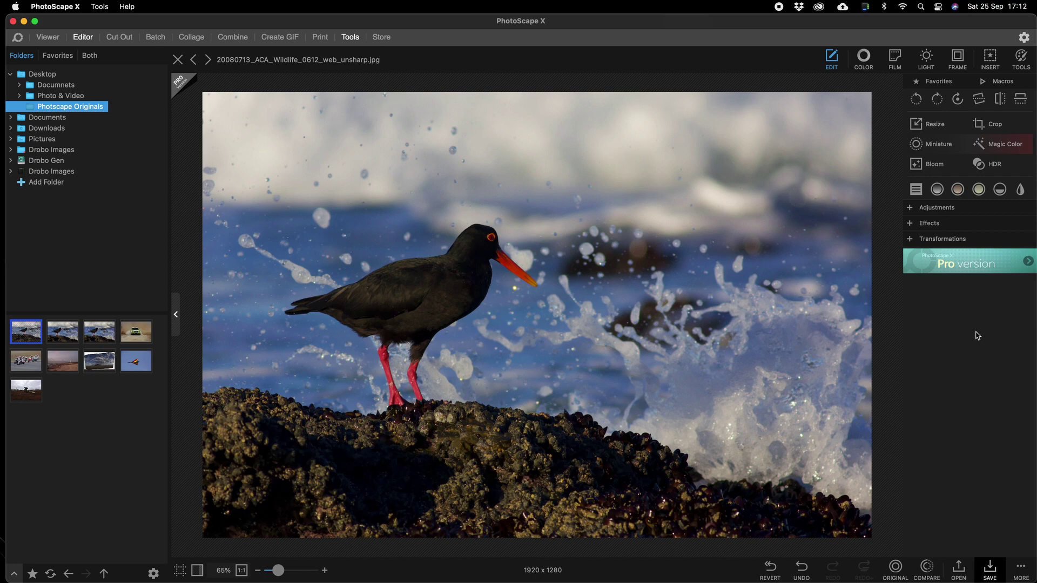
{"action": "left_click", "coordinate": [990, 568]}
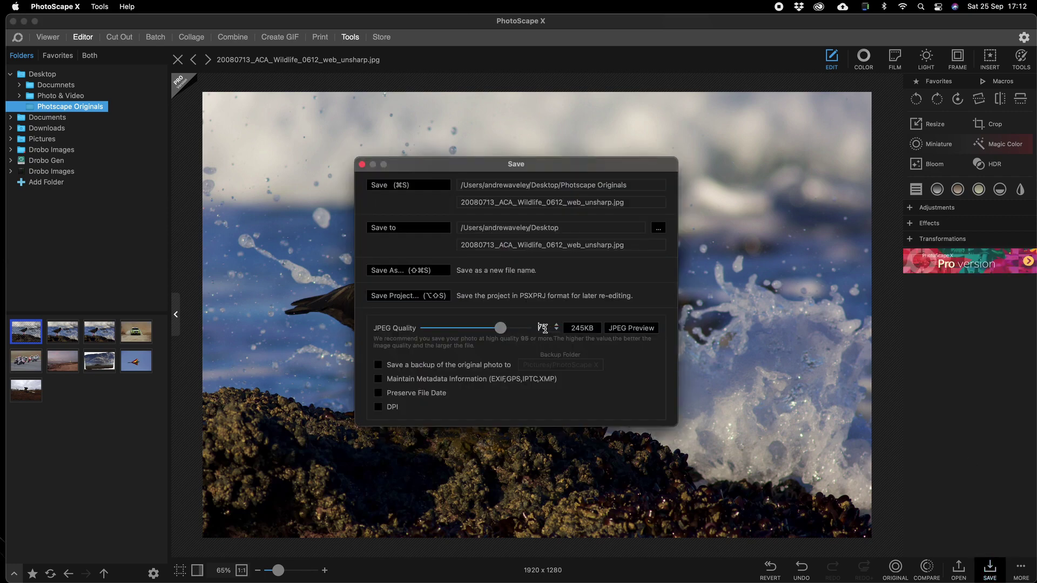
Raise JPEG quality to 100 and save a copy with '_large' appended to the file name.
{"action": "left_click_drag", "start_coordinate": [501, 329], "coordinate": [539, 333]}
{"action": "left_click", "coordinate": [448, 272]}
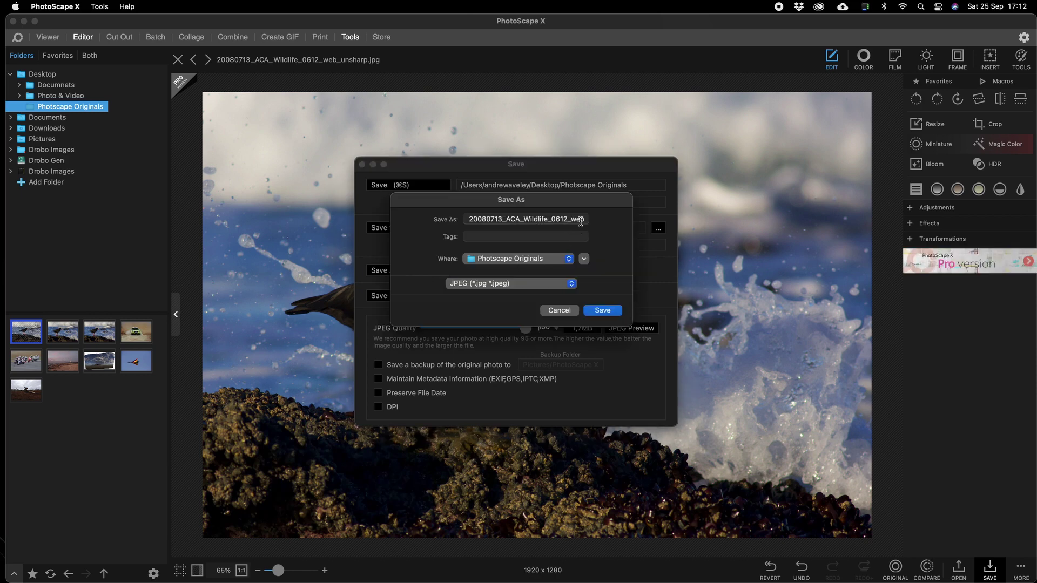
{"action": "left_click", "coordinate": [589, 222]}
{"action": "double_click", "coordinate": [589, 222]}
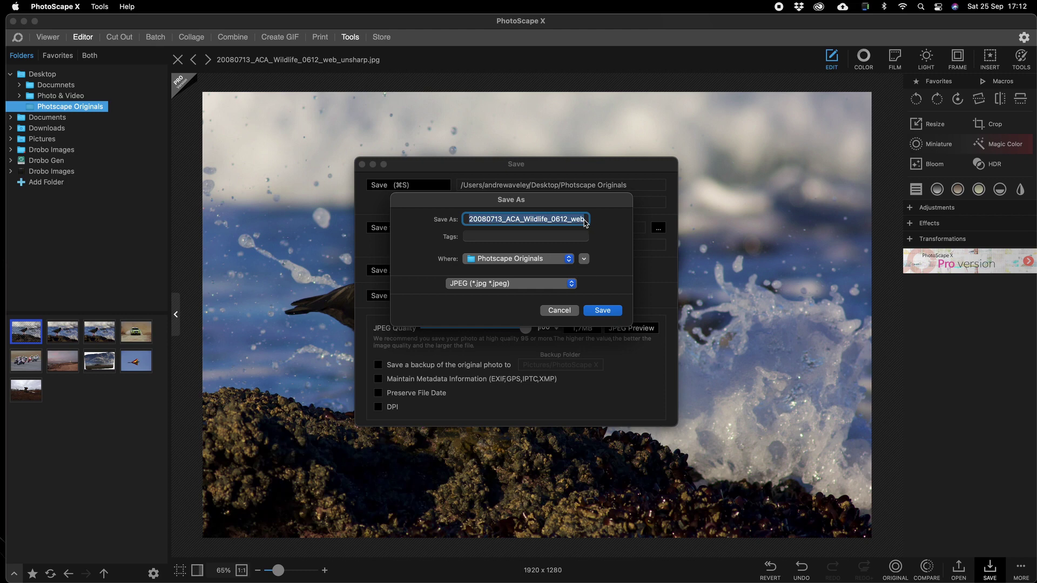
{"action": "left_click", "coordinate": [583, 221]}
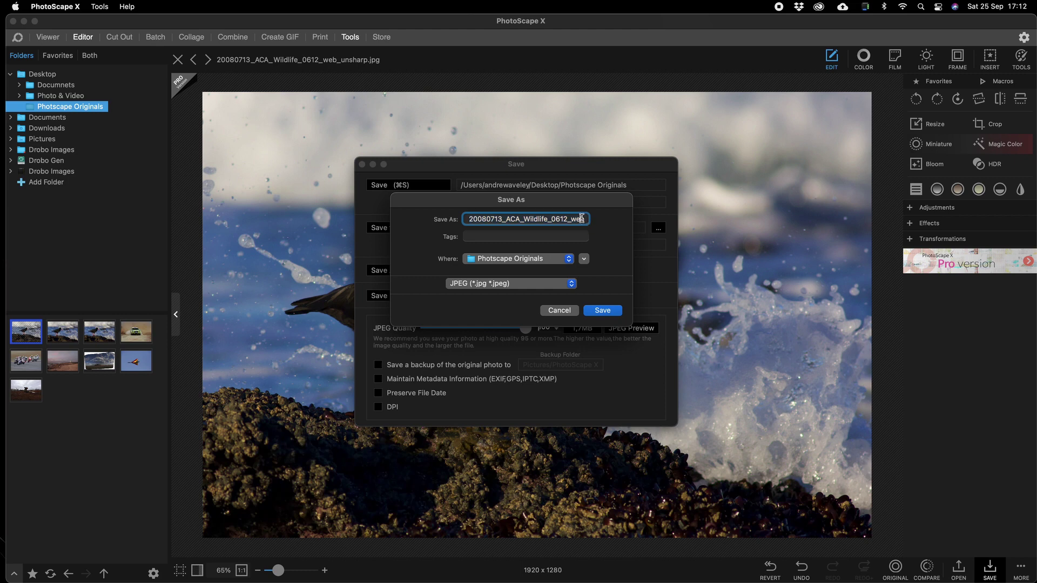
{"action": "key", "text": "Right"}
{"action": "key", "text": "Right"}
{"action": "key", "text": "Right"}
{"action": "key", "text": "Right"}
{"action": "key", "text": "Right"}
{"action": "key", "text": "Right"}
{"action": "key", "text": "Right"}
{"action": "key", "text": "Right"}
{"action": "key", "text": "Right"}
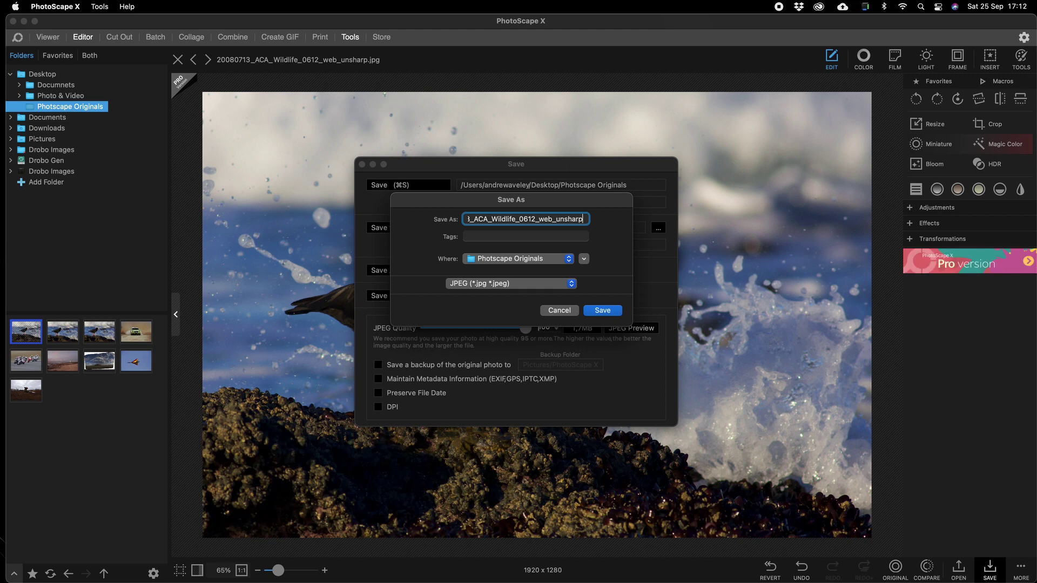
{"action": "type", "text": "_large"}
{"action": "left_click", "coordinate": [593, 312]}
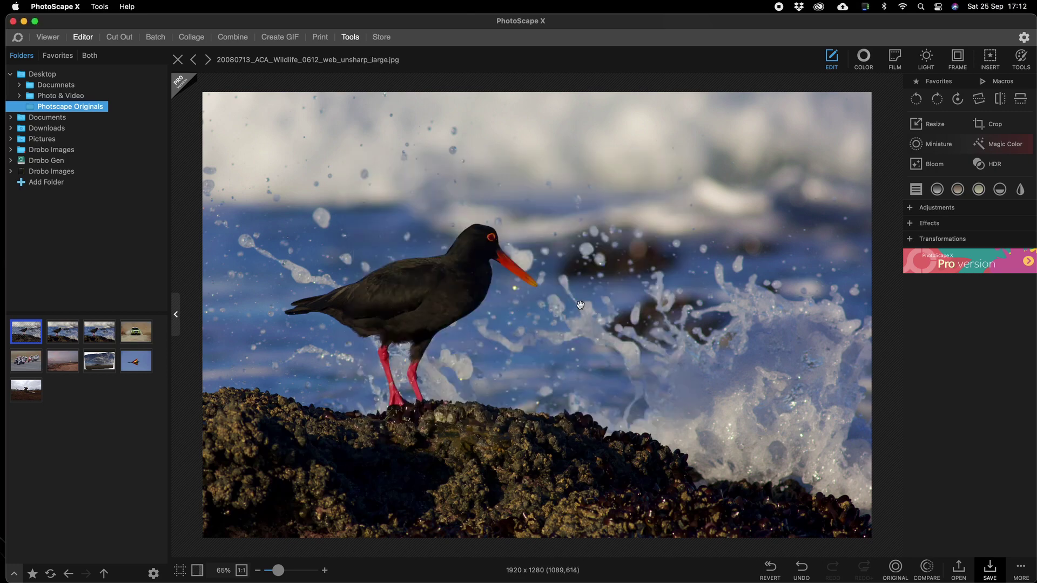
Minimize PhotoScape X and open the _large and _unsharp JPEGs together in Preview from Finder.
{"action": "left_click", "coordinate": [24, 21]}
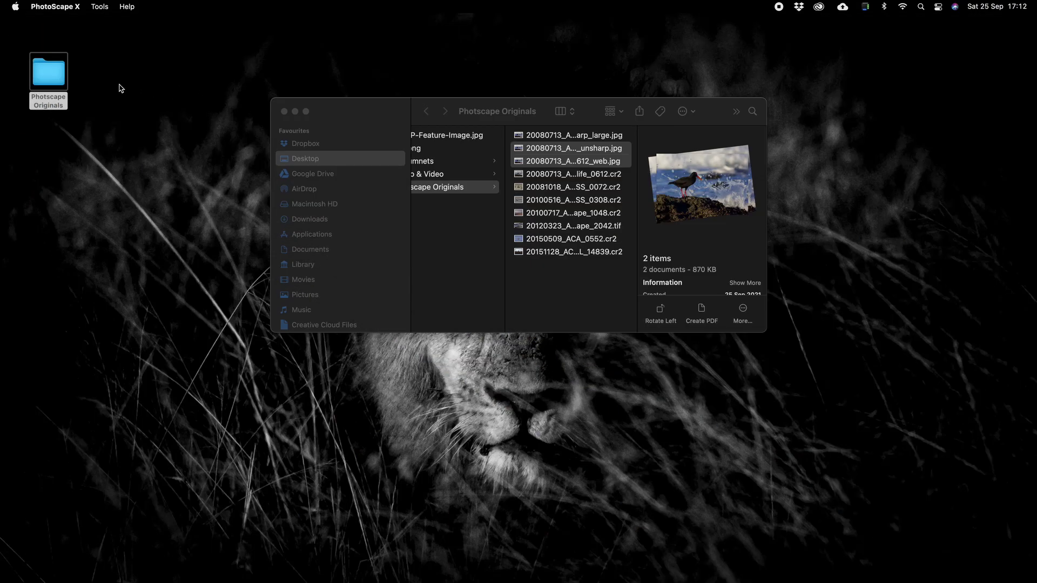
{"action": "left_click", "coordinate": [569, 142]}
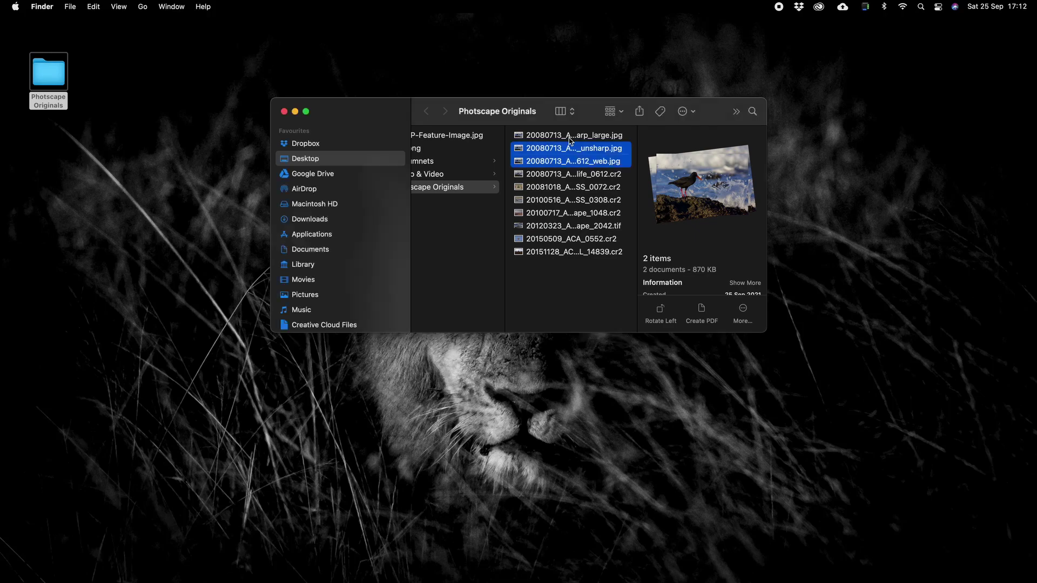
{"action": "left_click", "coordinate": [569, 138], "text": "shift"}
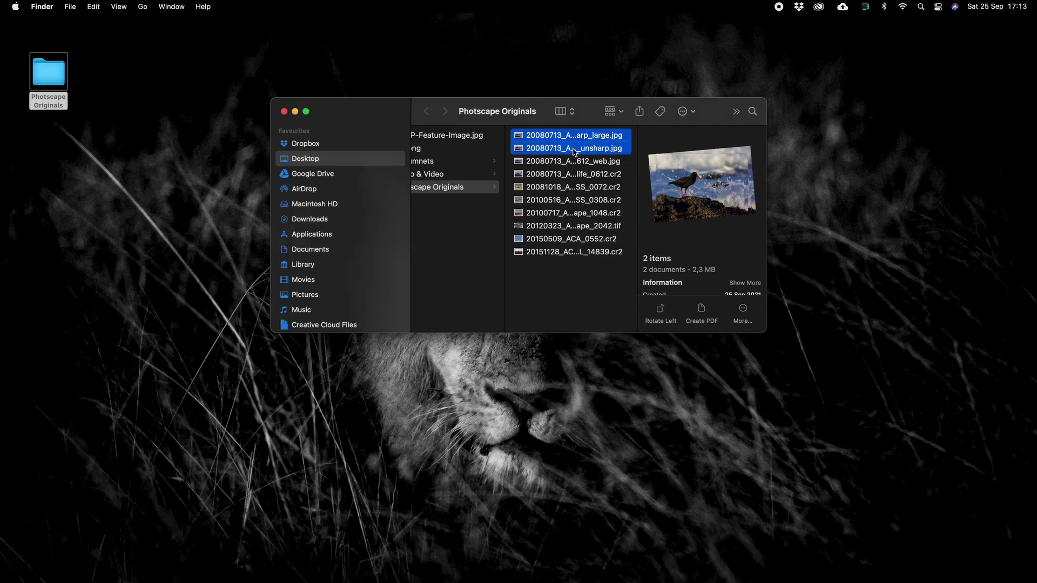
{"action": "double_click", "coordinate": [574, 152]}
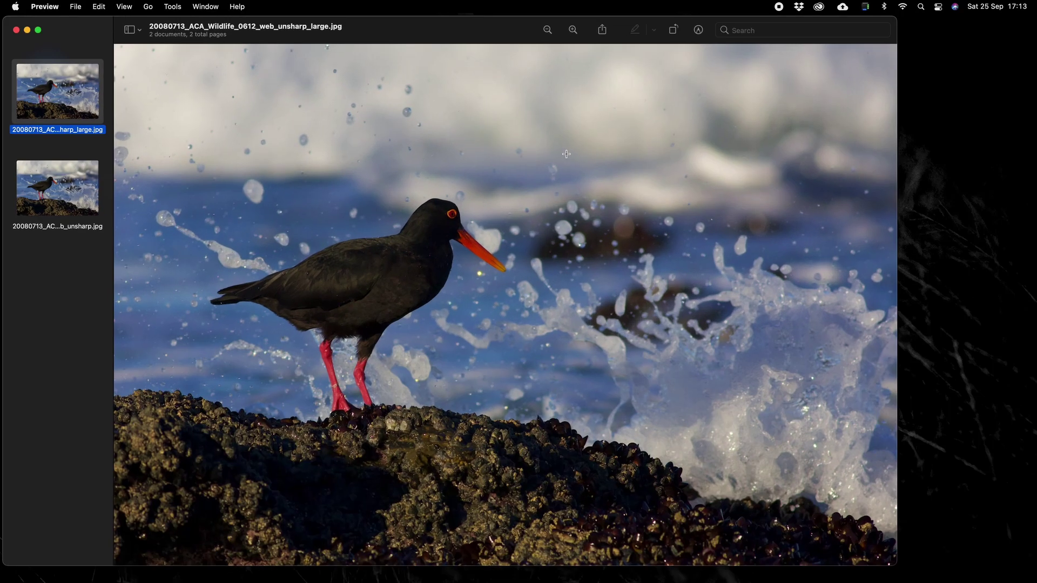
Compare the _web_unsharp and _unsharp_large images via the sidebar thumbnails, then close Preview.
{"action": "left_click", "coordinate": [33, 186]}
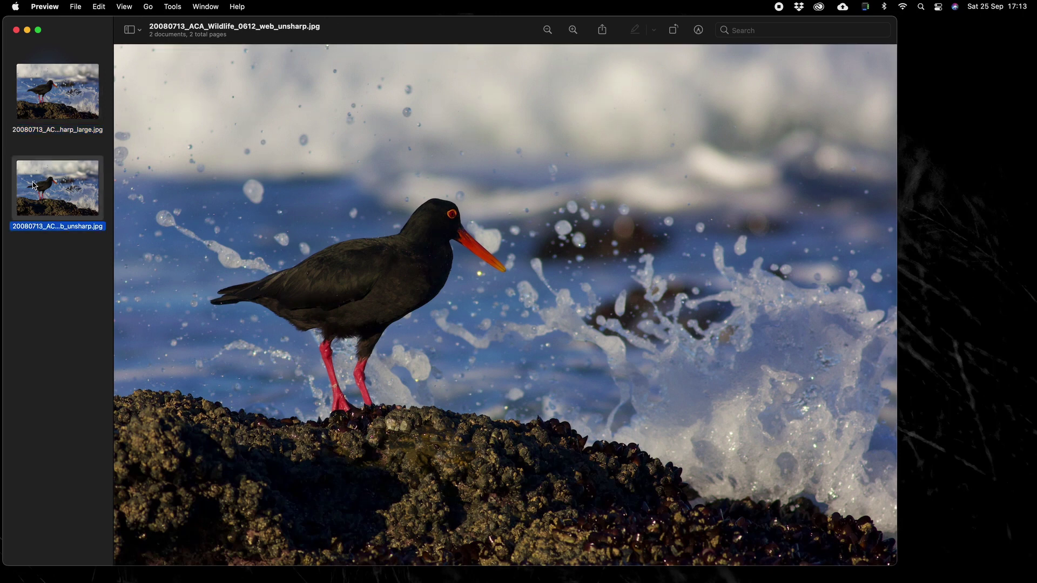
{"action": "left_click", "coordinate": [57, 114]}
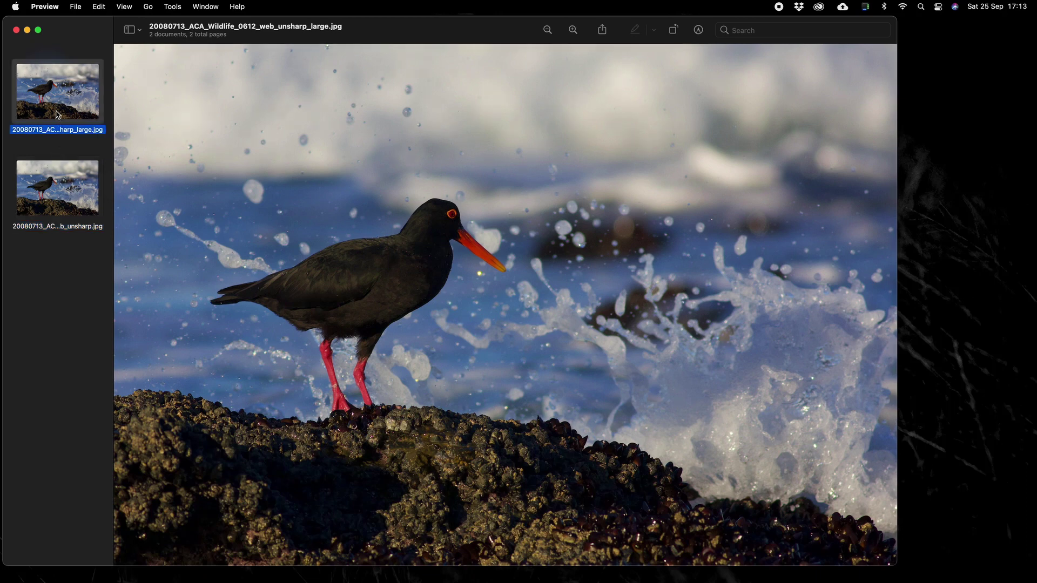
{"action": "left_click", "coordinate": [17, 30]}
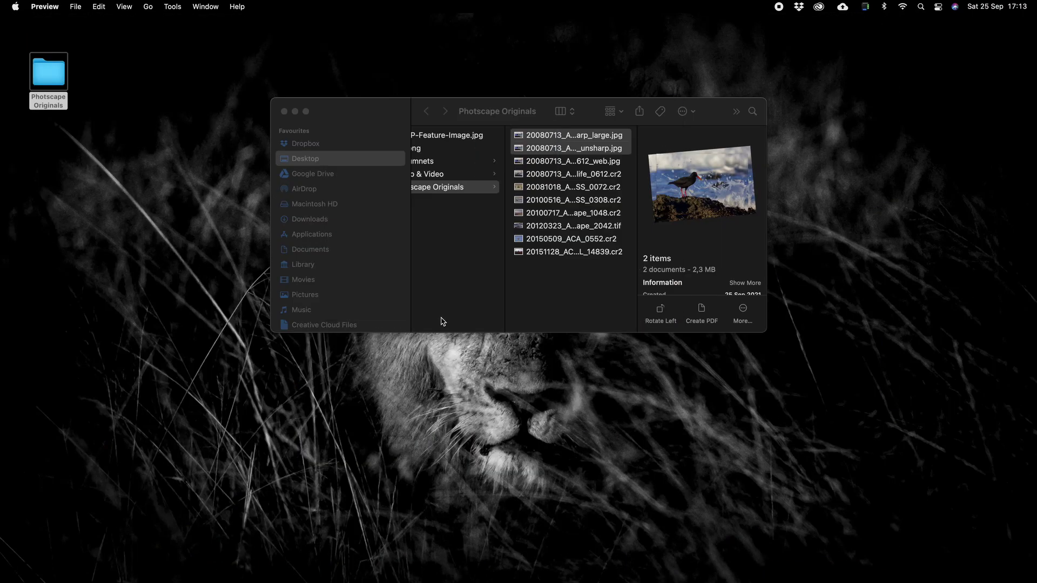
Close the Finder window, switch back to PhotoScape X and toggle the EDIT panel off and on.
{"action": "left_click", "coordinate": [284, 111]}
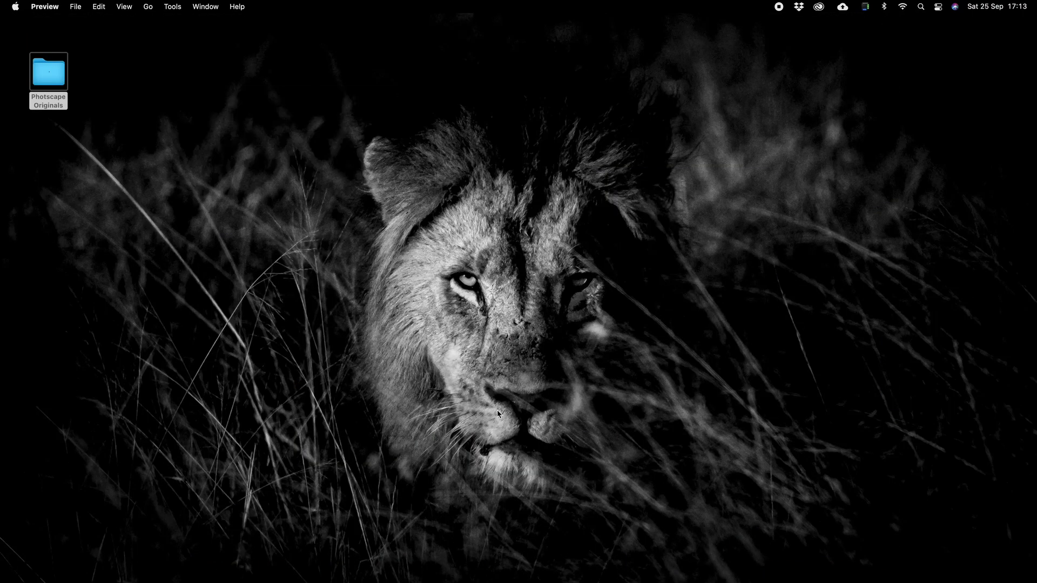
{"action": "mouse_move", "coordinate": [674, 562]}
{"action": "left_click", "coordinate": [638, 546]}
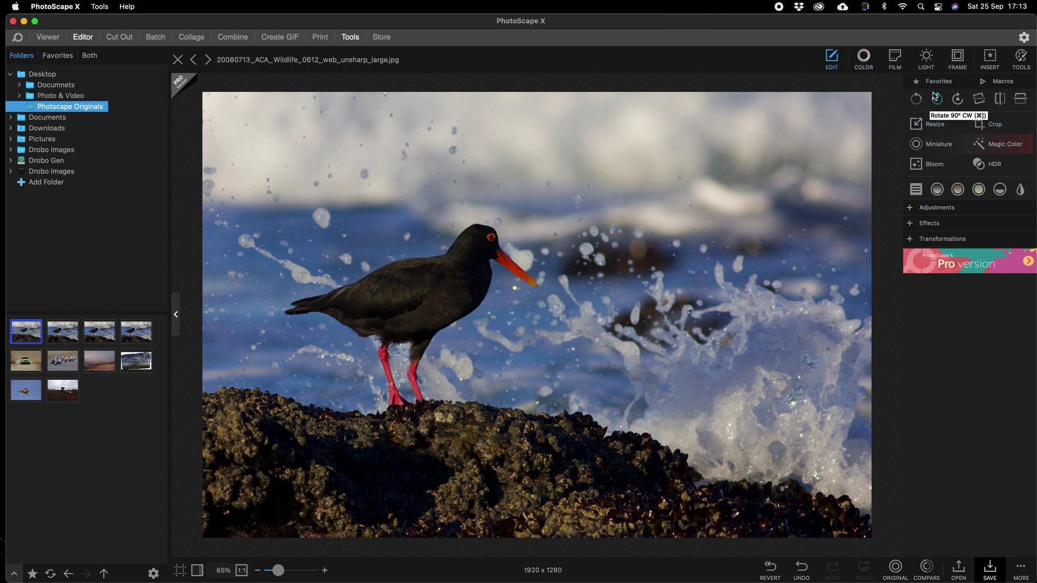
{"action": "left_click", "coordinate": [837, 61]}
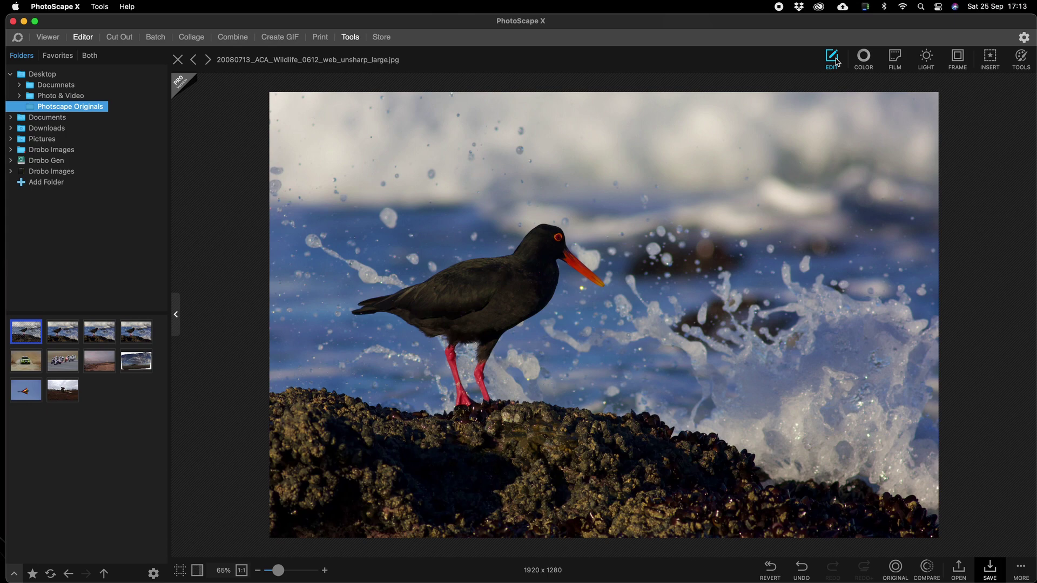
{"action": "left_click", "coordinate": [837, 61]}
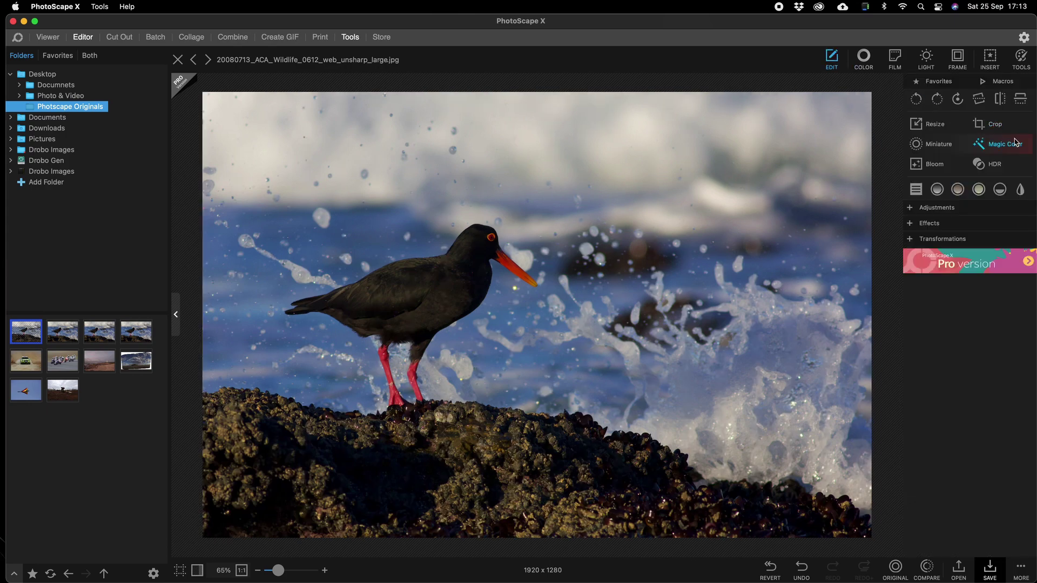